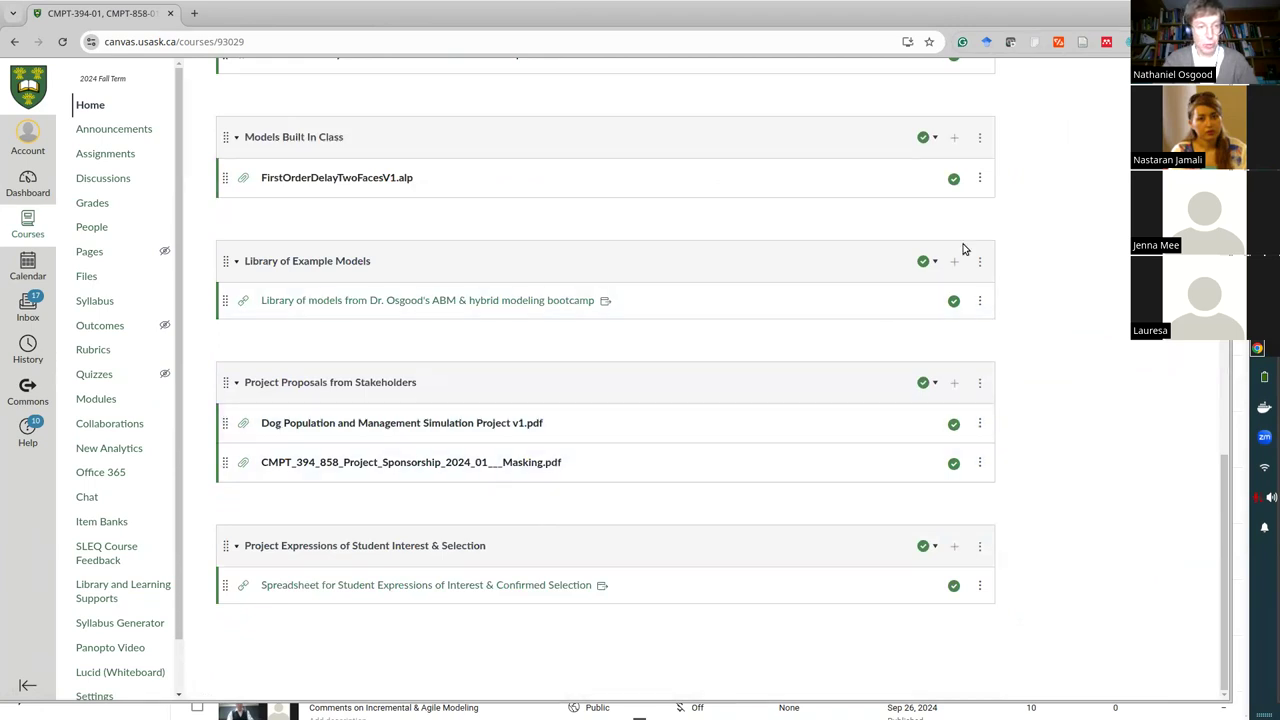
Open the CMPT-856-03 2024 Fall Term course from the Canvas dashboard.
{"action": "scroll", "coordinate": [963, 248], "scroll_direction": "up", "scroll_amount": 6}
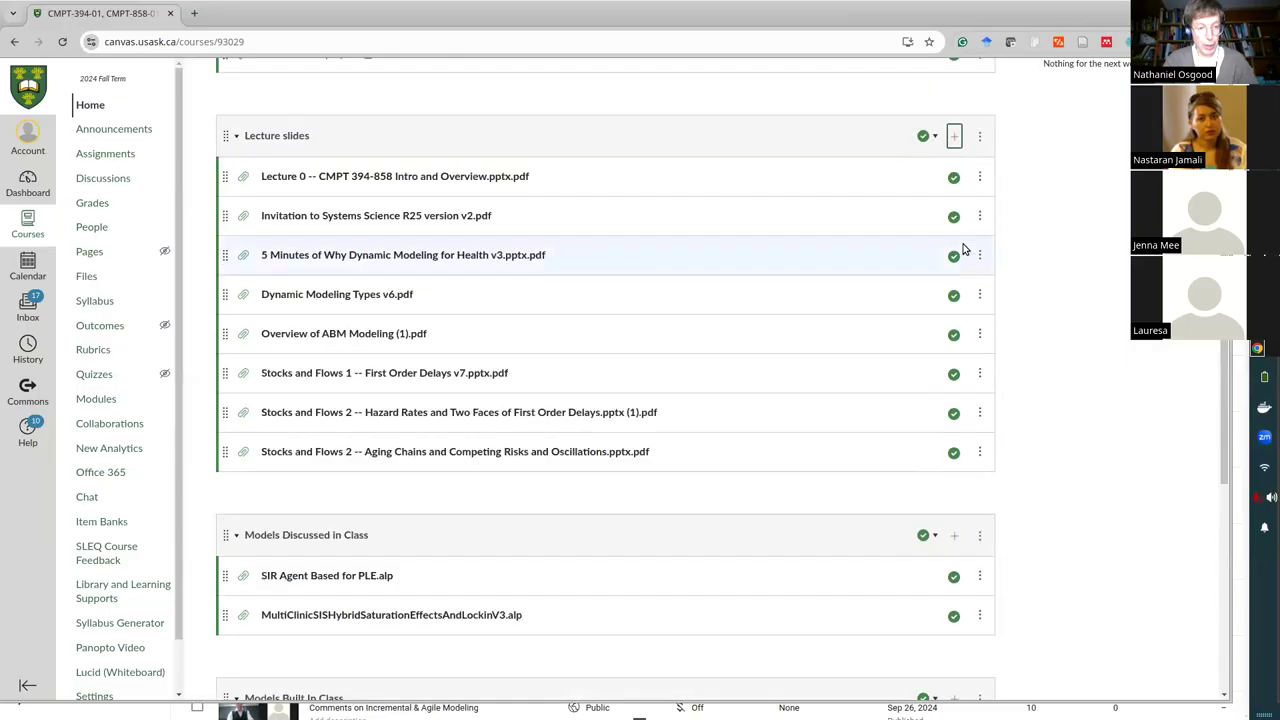
{"action": "left_click", "coordinate": [330, 175]}
{"action": "left_click", "coordinate": [20, 188]}
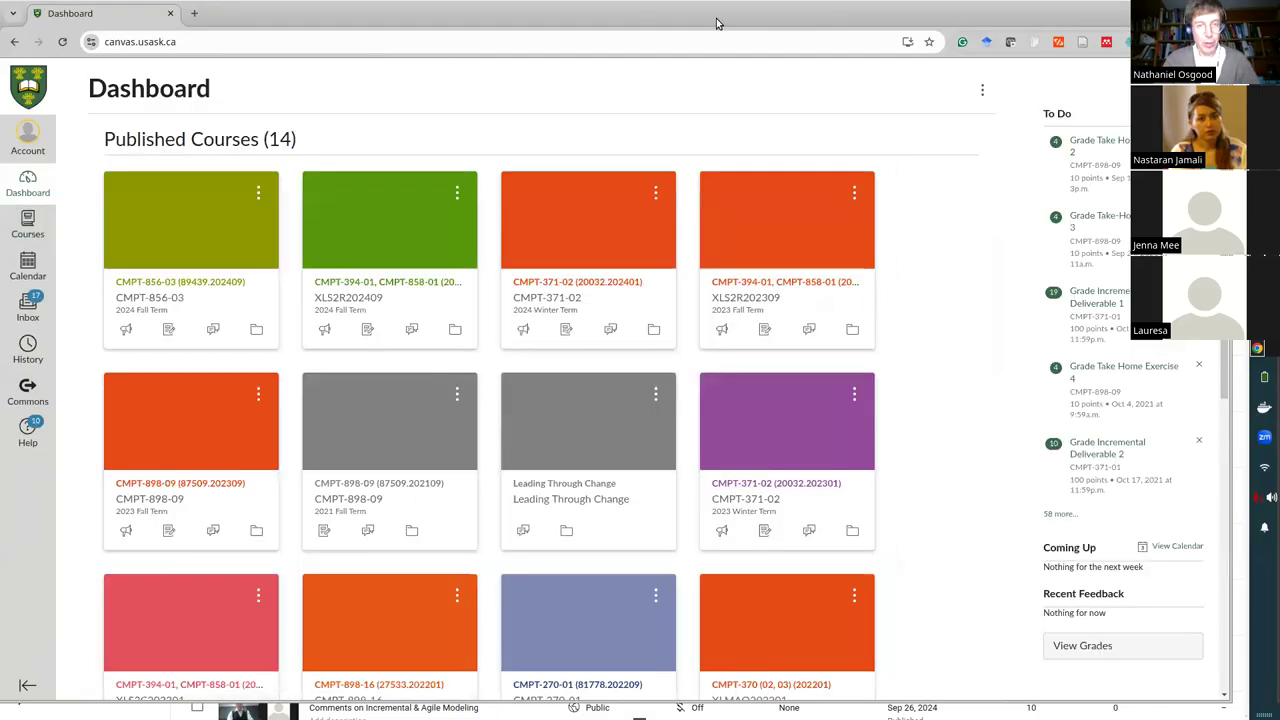
{"action": "left_click", "coordinate": [223, 283]}
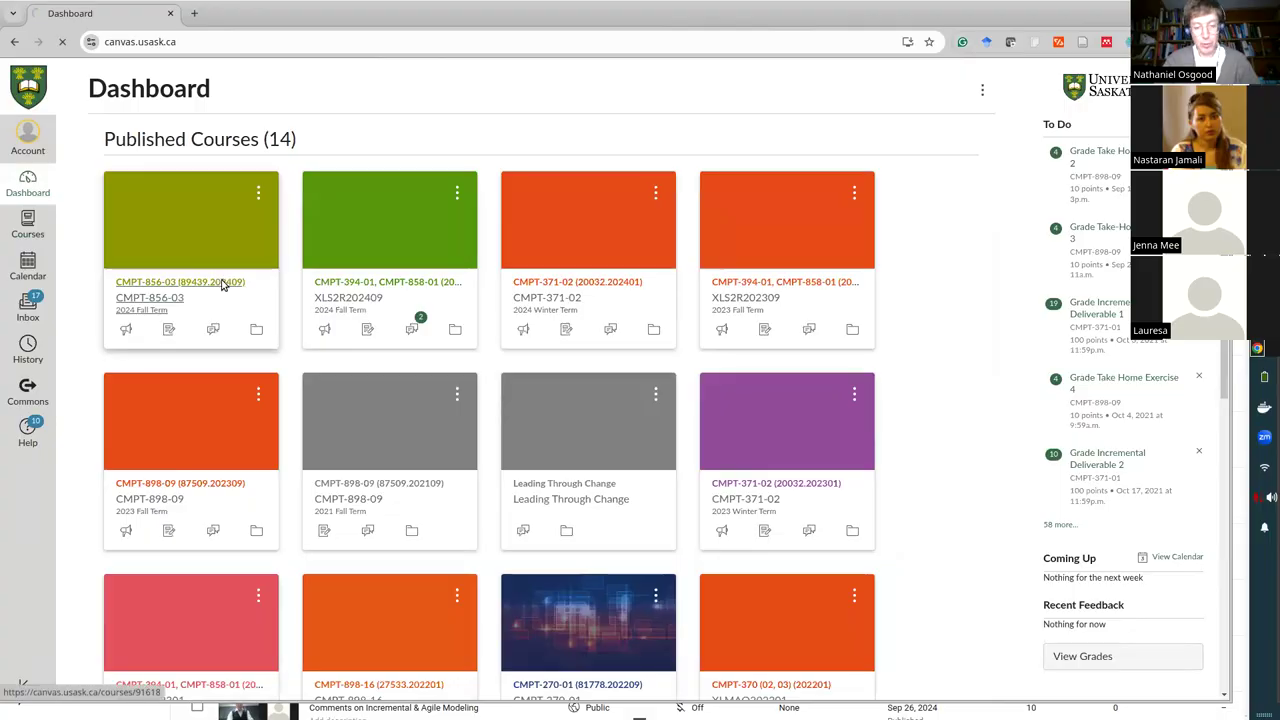
Upload 9_AgentLikeAttributedSchemaHomomorphisms_V3 (1) (1).ipynb from Downloads as a new file item in the Code for In-Class Exercises module.
{"action": "scroll", "coordinate": [563, 457], "scroll_direction": "down", "scroll_amount": 6}
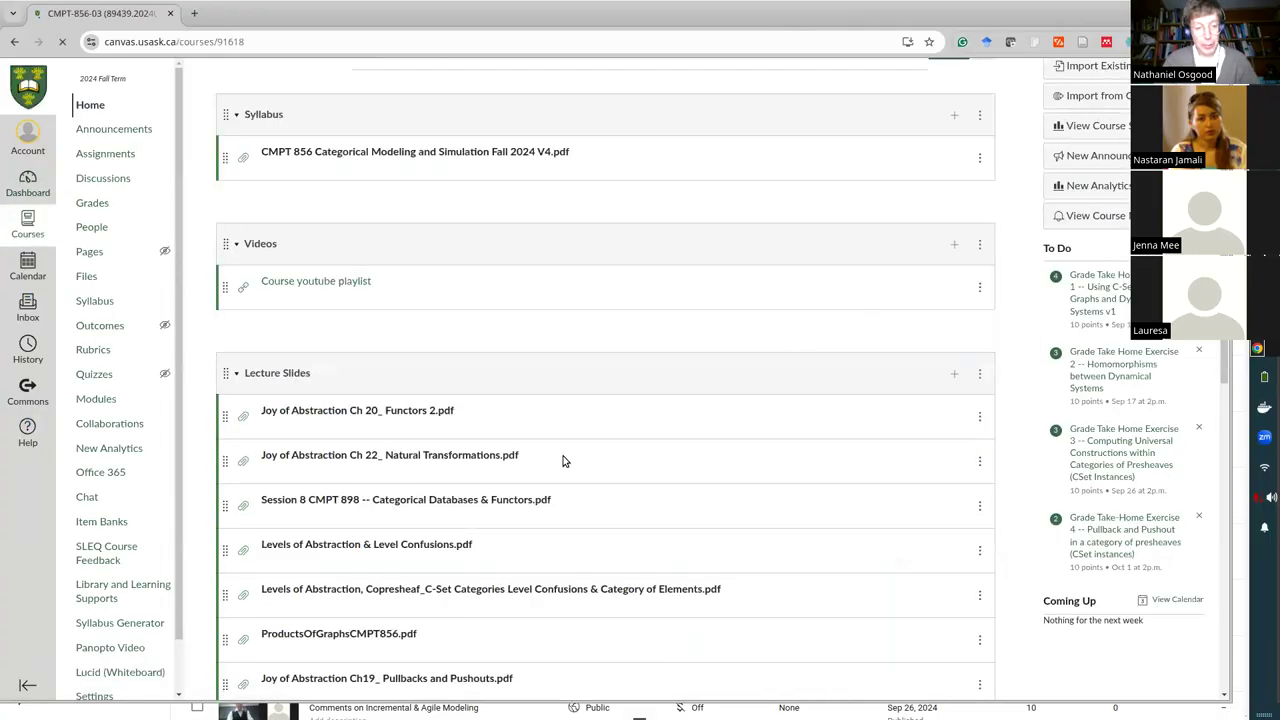
{"action": "scroll", "coordinate": [589, 443], "scroll_direction": "down", "scroll_amount": 5}
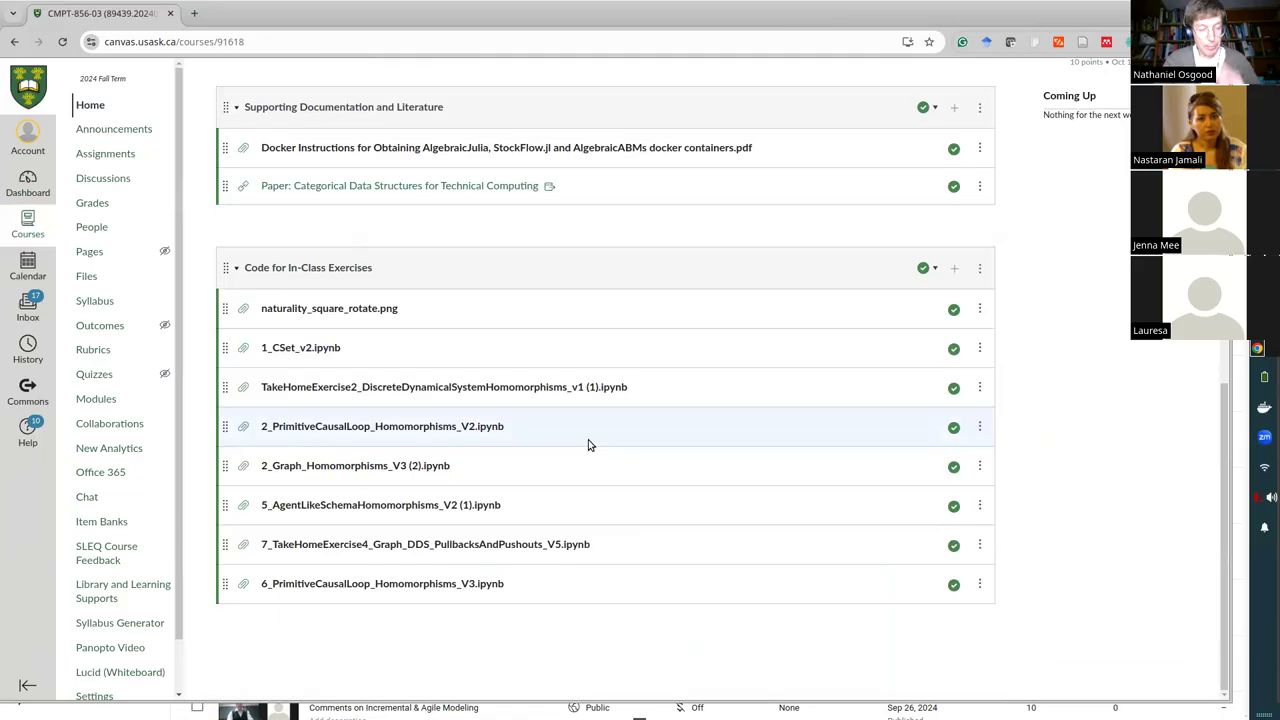
{"action": "left_click", "coordinate": [954, 269]}
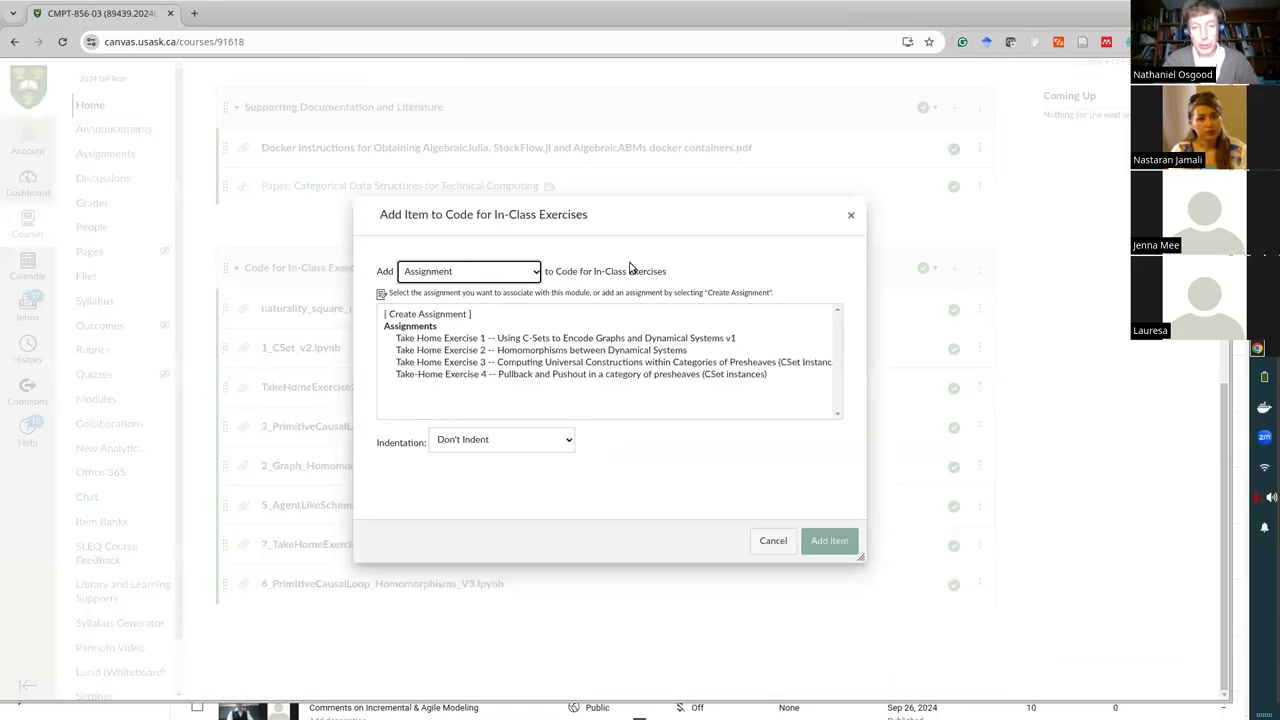
{"action": "left_click", "coordinate": [472, 278]}
{"action": "left_click", "coordinate": [414, 326]}
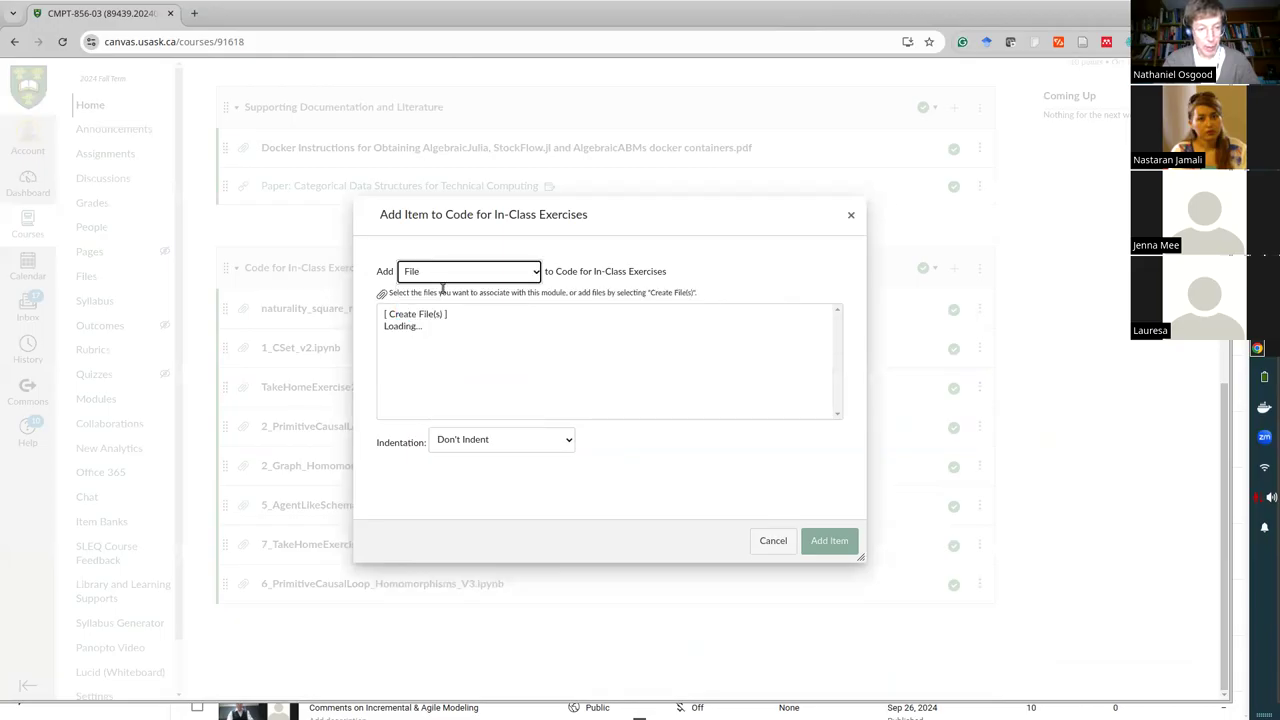
{"action": "left_click", "coordinate": [427, 314]}
{"action": "left_click", "coordinate": [445, 443]}
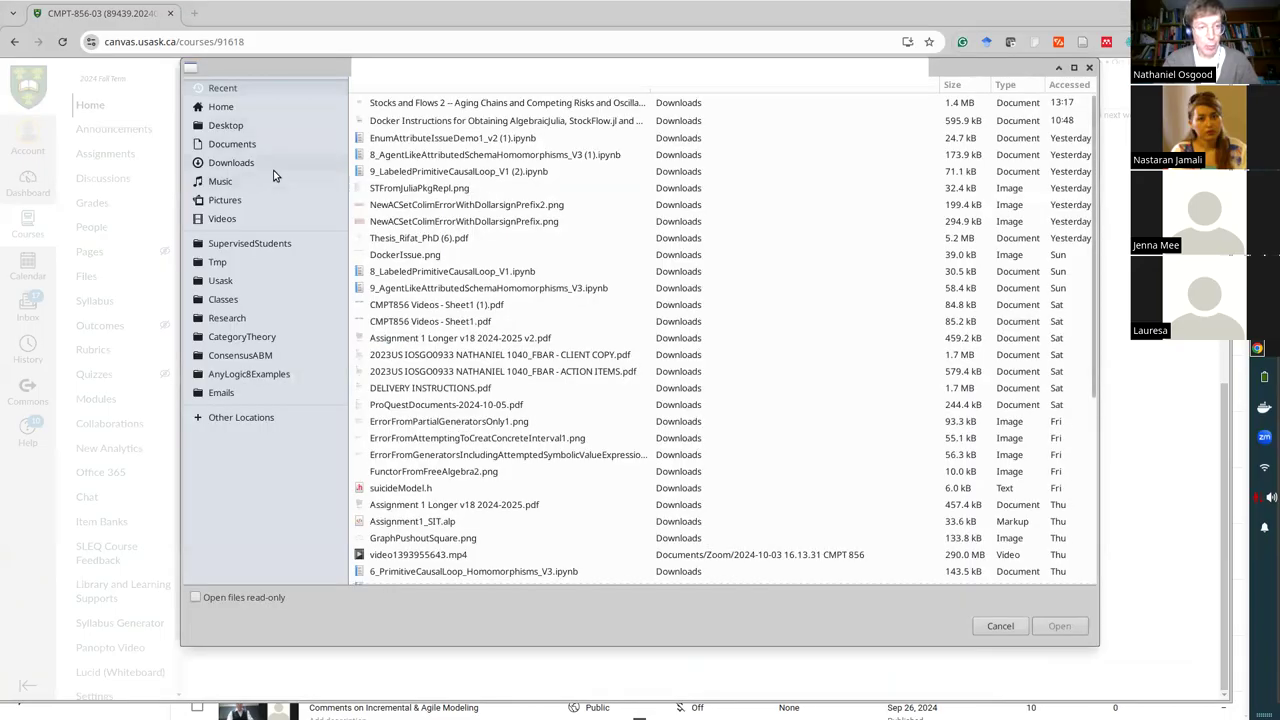
{"action": "left_click", "coordinate": [274, 168]}
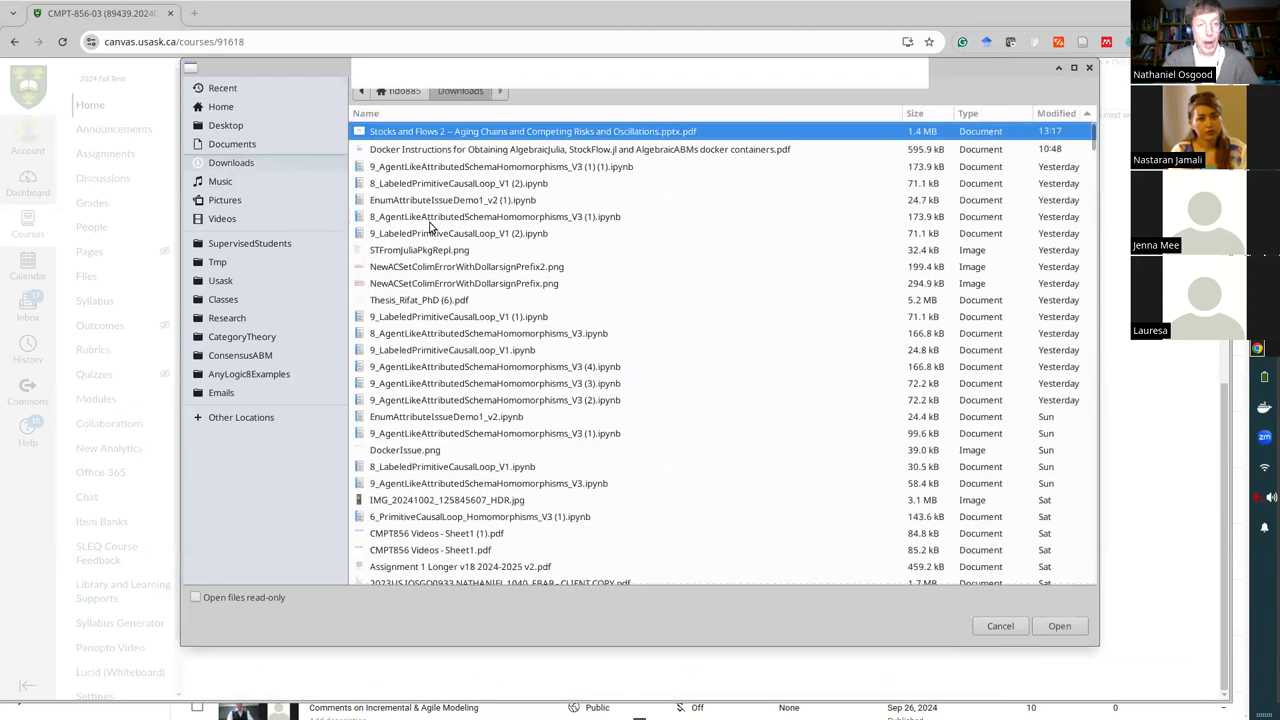
{"action": "double_click", "coordinate": [436, 168]}
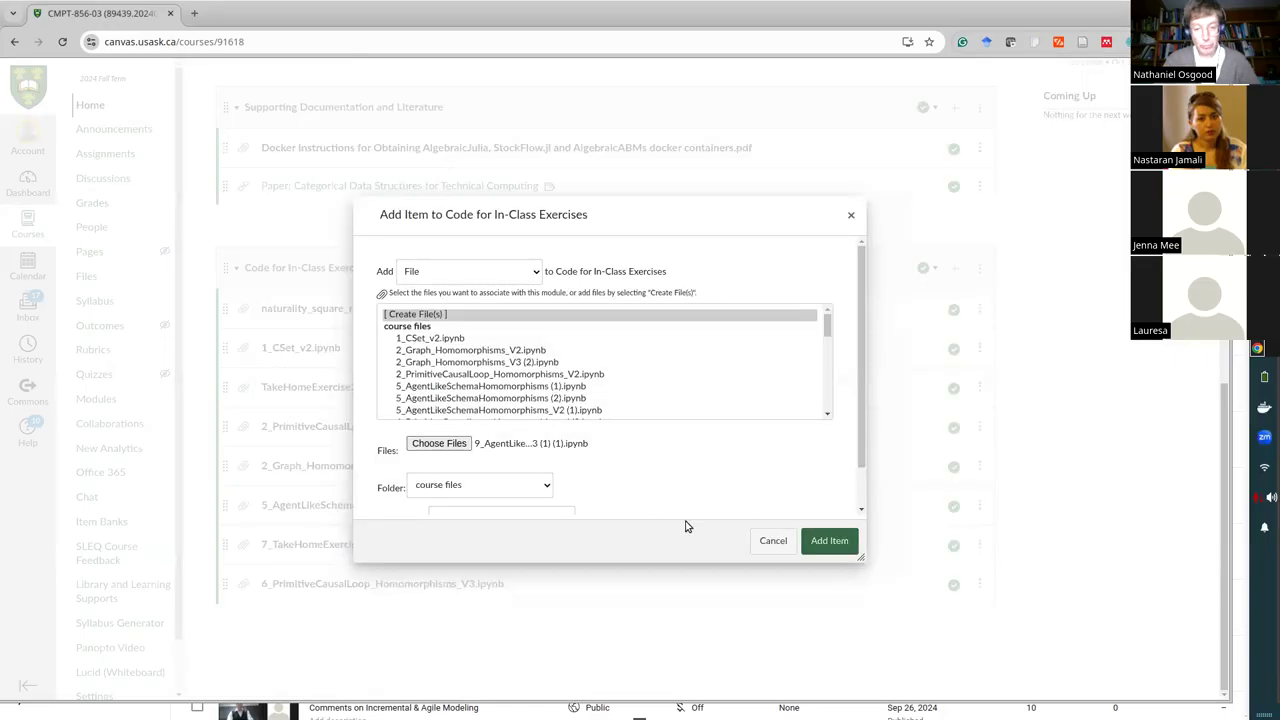
{"action": "left_click", "coordinate": [815, 541]}
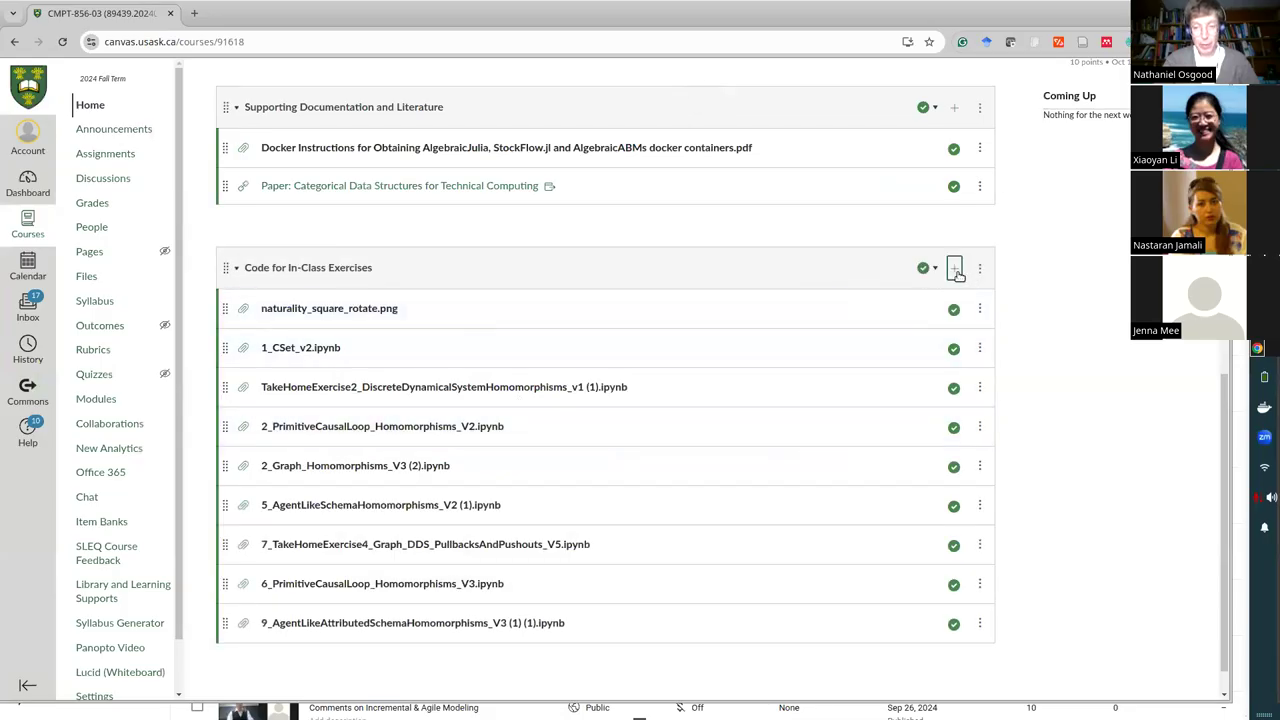
Add 8_LabeledPrimitiveCausalLoop_V1 (2).ipynb from Downloads to the Code for In-Class Exercises module.
{"action": "left_click", "coordinate": [955, 268]}
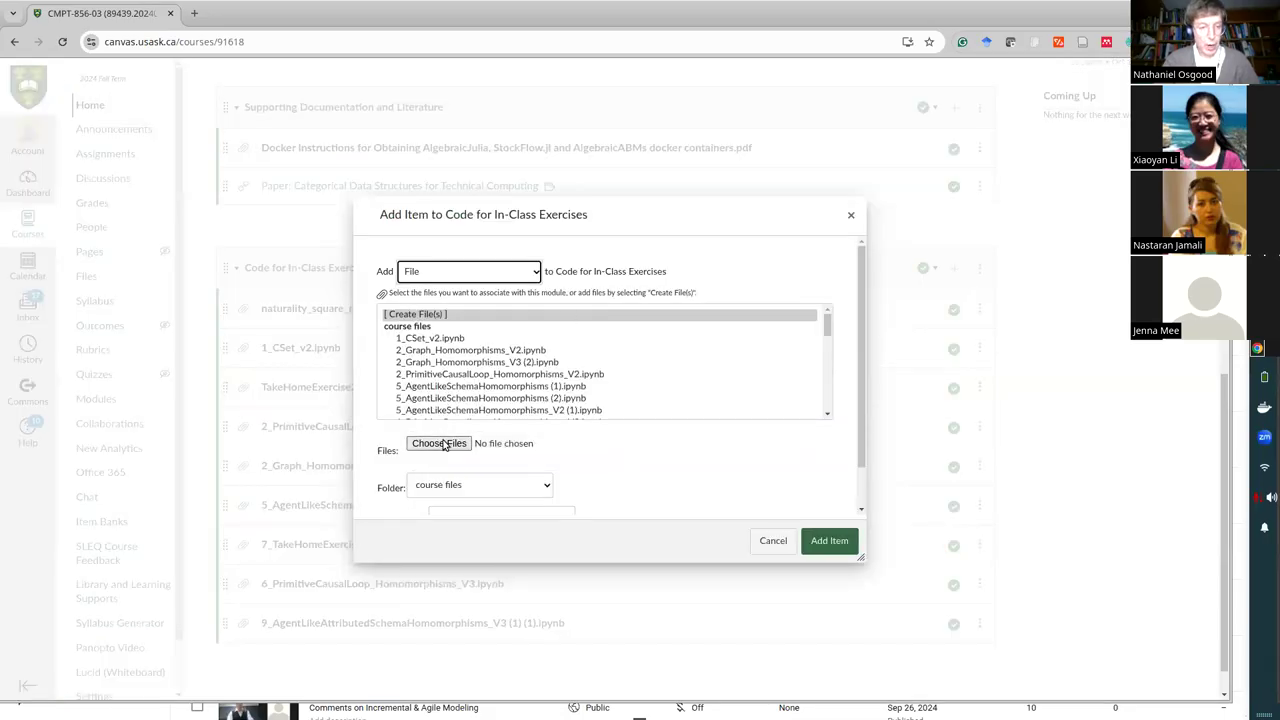
{"action": "left_click", "coordinate": [440, 445]}
{"action": "left_click", "coordinate": [260, 162]}
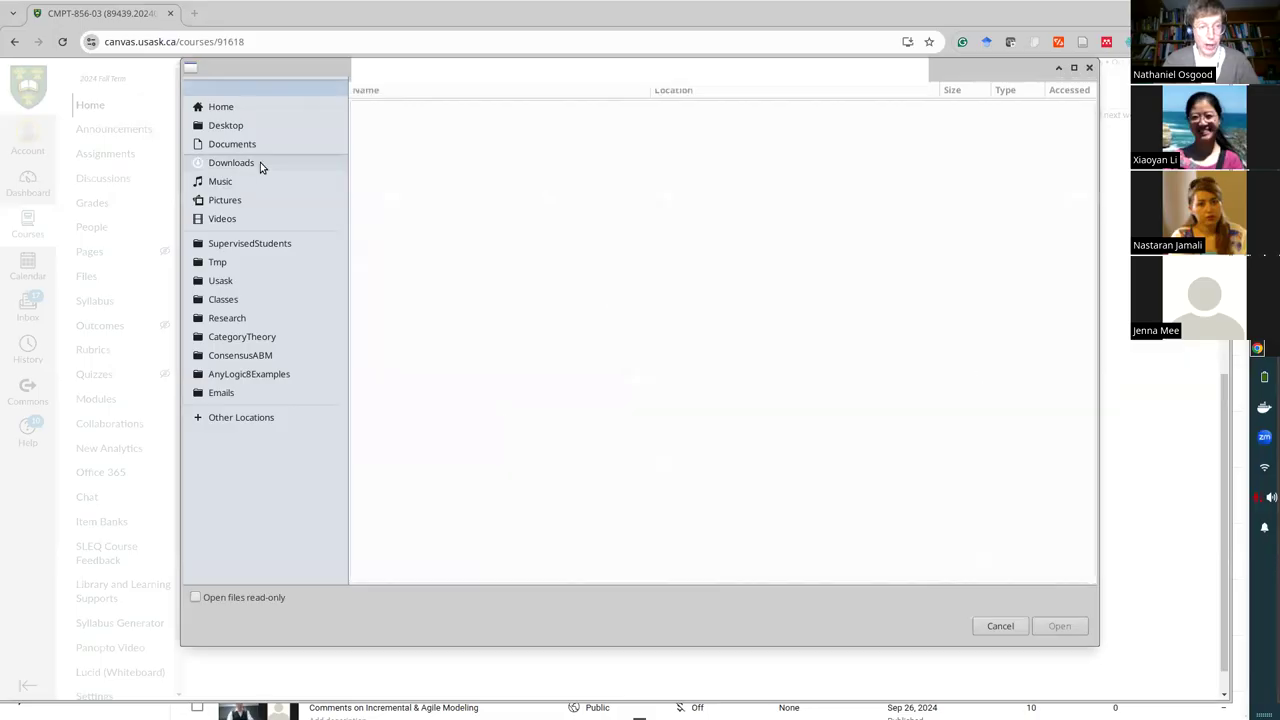
{"action": "double_click", "coordinate": [408, 184]}
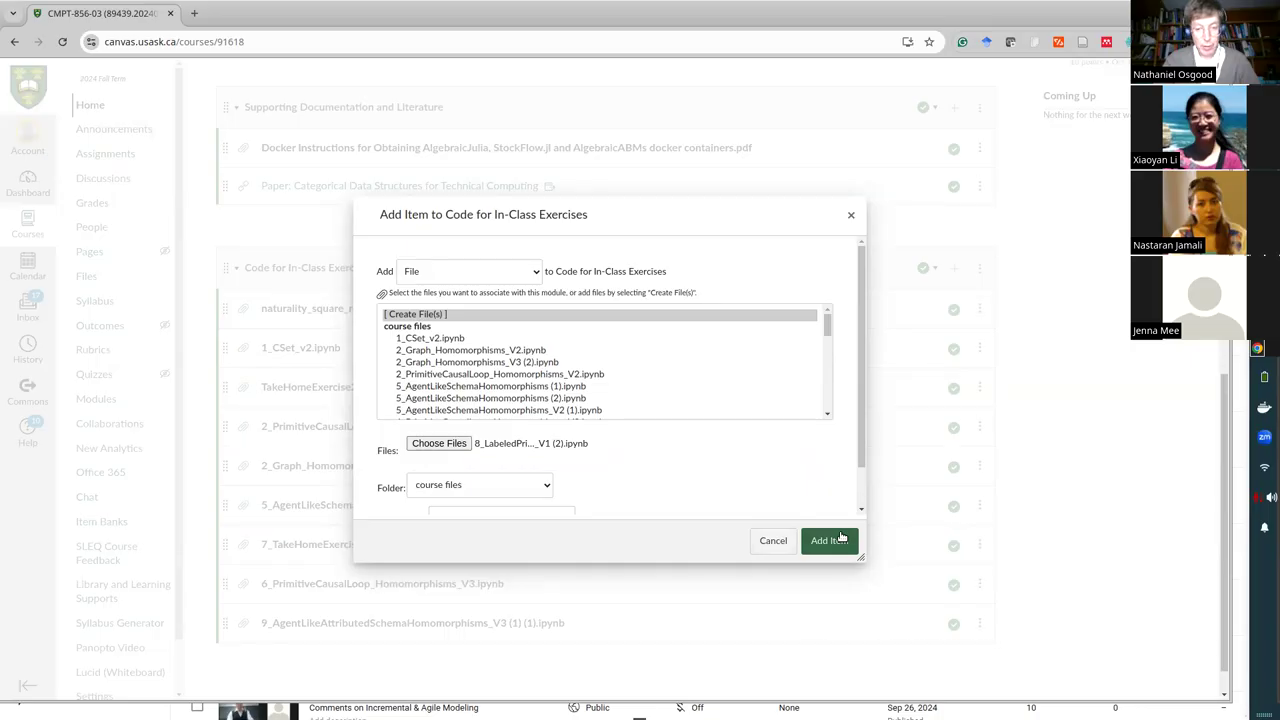
{"action": "left_click", "coordinate": [840, 538]}
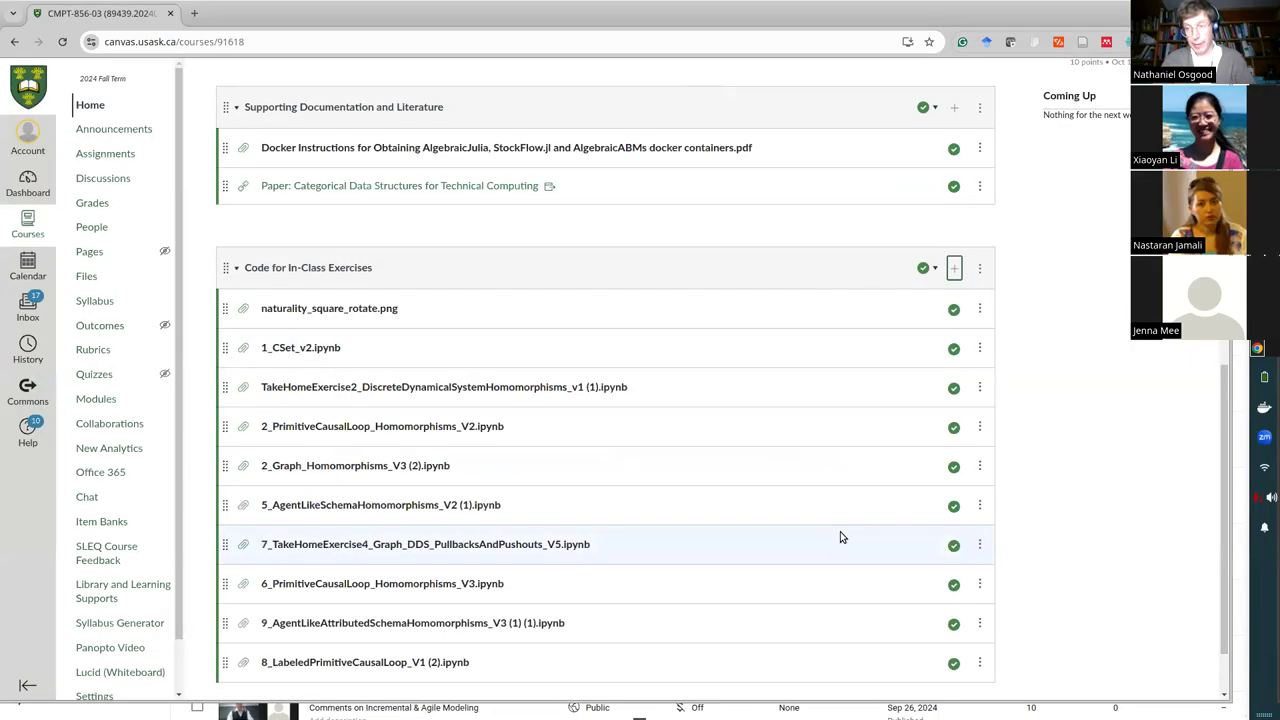
Switch to the Docker Desktop window with the container list.
{"action": "key", "text": "alt+Tab"}
{"action": "key", "text": "alt+Tab"}
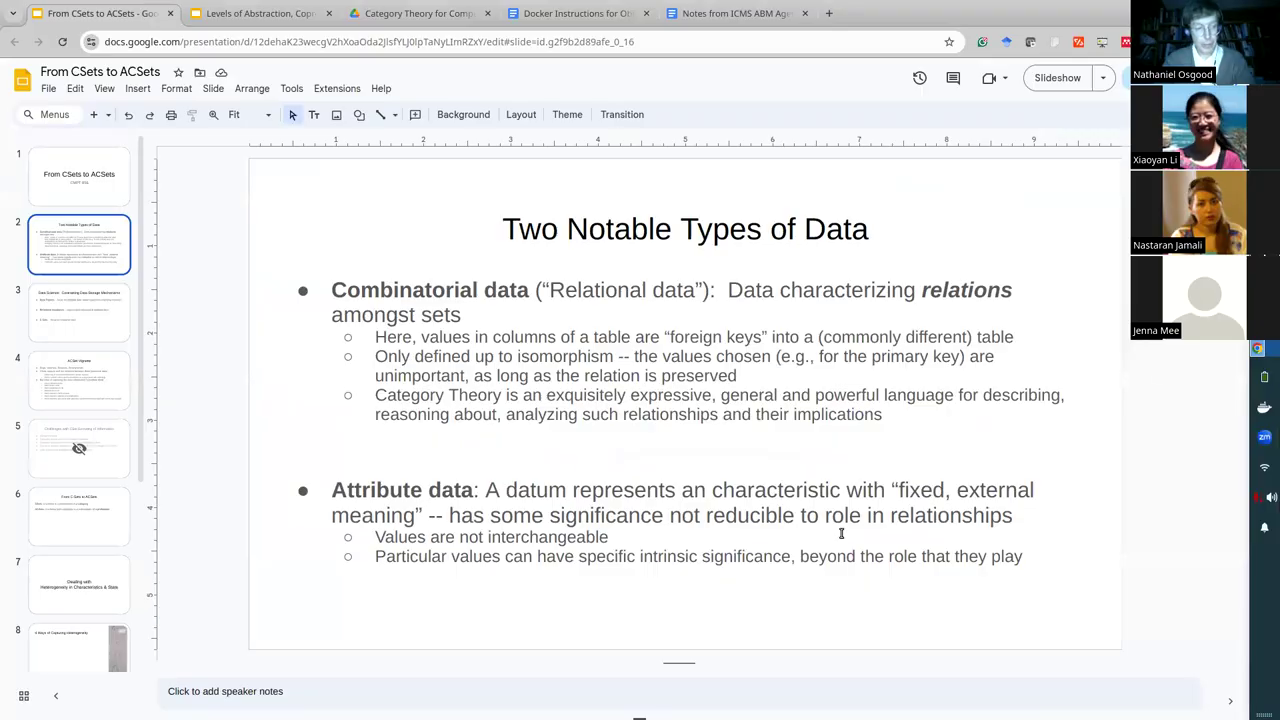
{"action": "key", "text": "alt+Tab"}
{"action": "key", "text": "alt+Tab"}
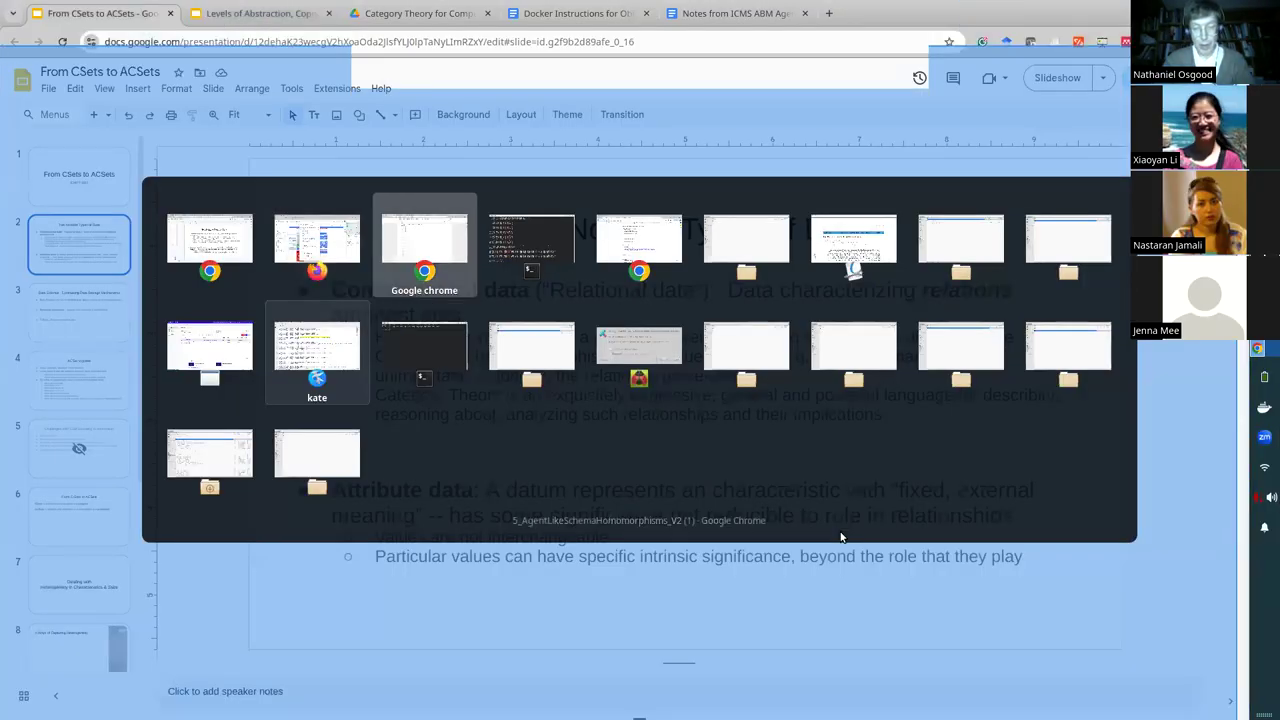
{"action": "key", "text": "alt+shift+Tab"}
{"action": "key", "text": "alt+Tab"}
{"action": "key", "text": "alt+Tab"}
{"action": "key", "text": "alt+Tab"}
{"action": "key", "text": "alt+Tab"}
{"action": "key", "text": "alt+Tab"}
{"action": "key", "text": "alt+Tab"}
{"action": "key", "text": "alt+Tab"}
{"action": "key", "text": "alt+Tab"}
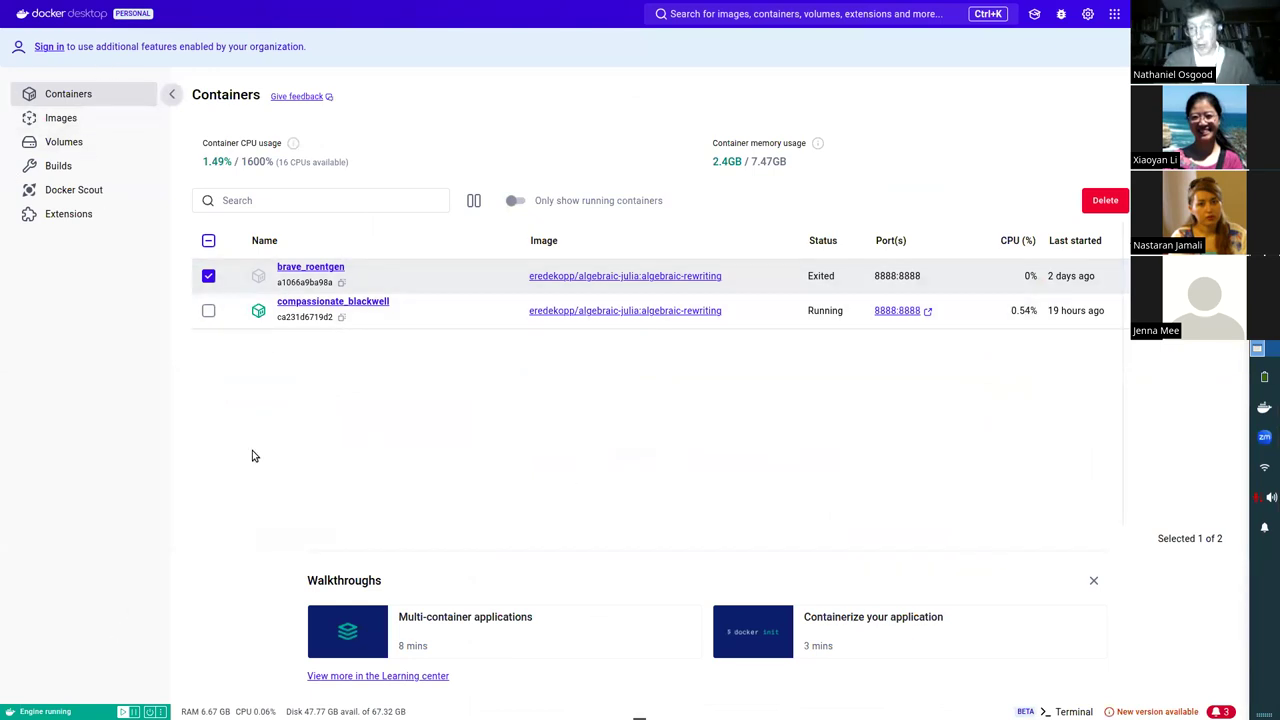
Show the local Docker images and look at the further actions available for the algebraic-rewriting image.
{"action": "left_click", "coordinate": [57, 118]}
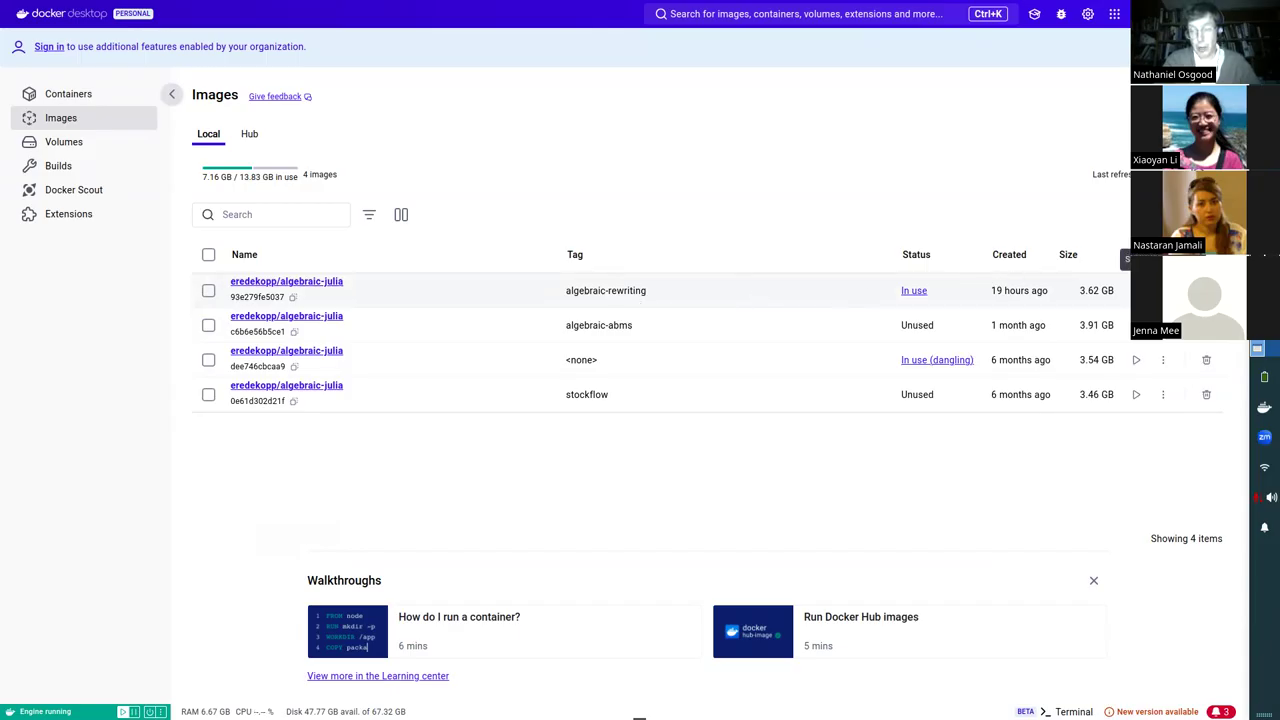
{"action": "left_click", "coordinate": [1162, 290]}
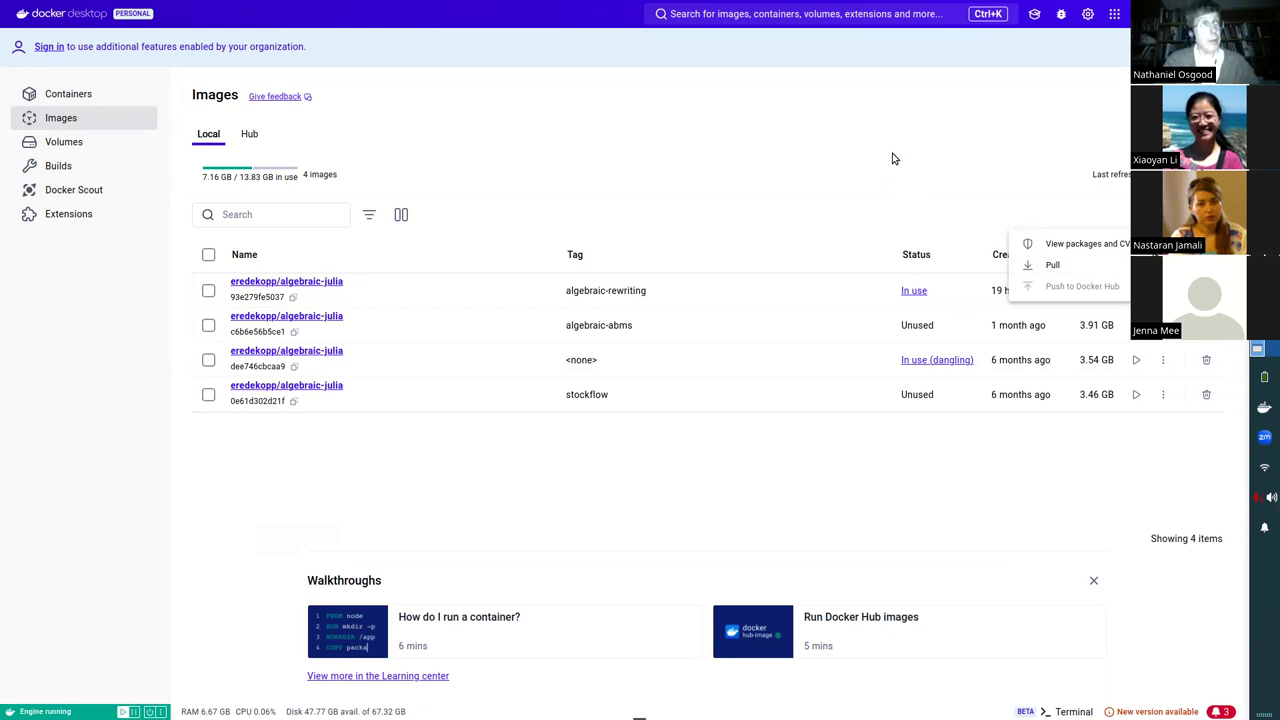
{"action": "key", "text": "Escape"}
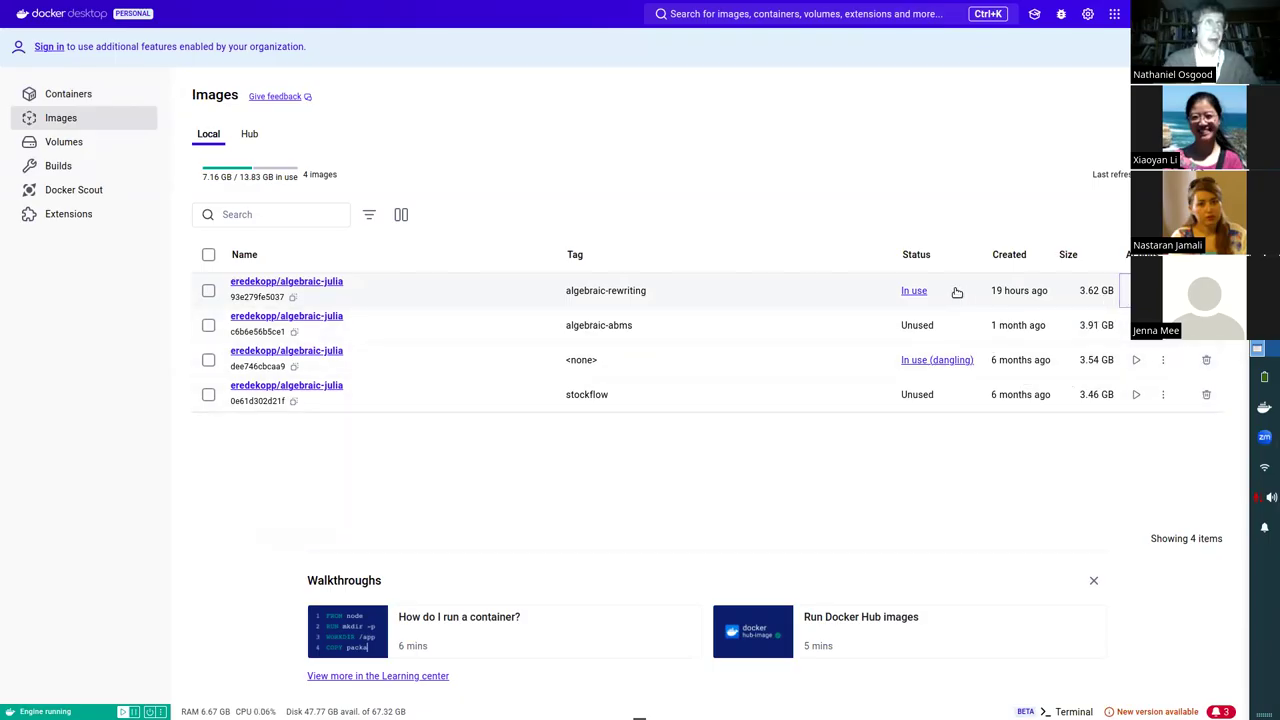
Switch to Chrome and bring up the Docker Instructions document for obtaining the AlgebraicJulia containers.
{"action": "key", "text": "alt+Tab"}
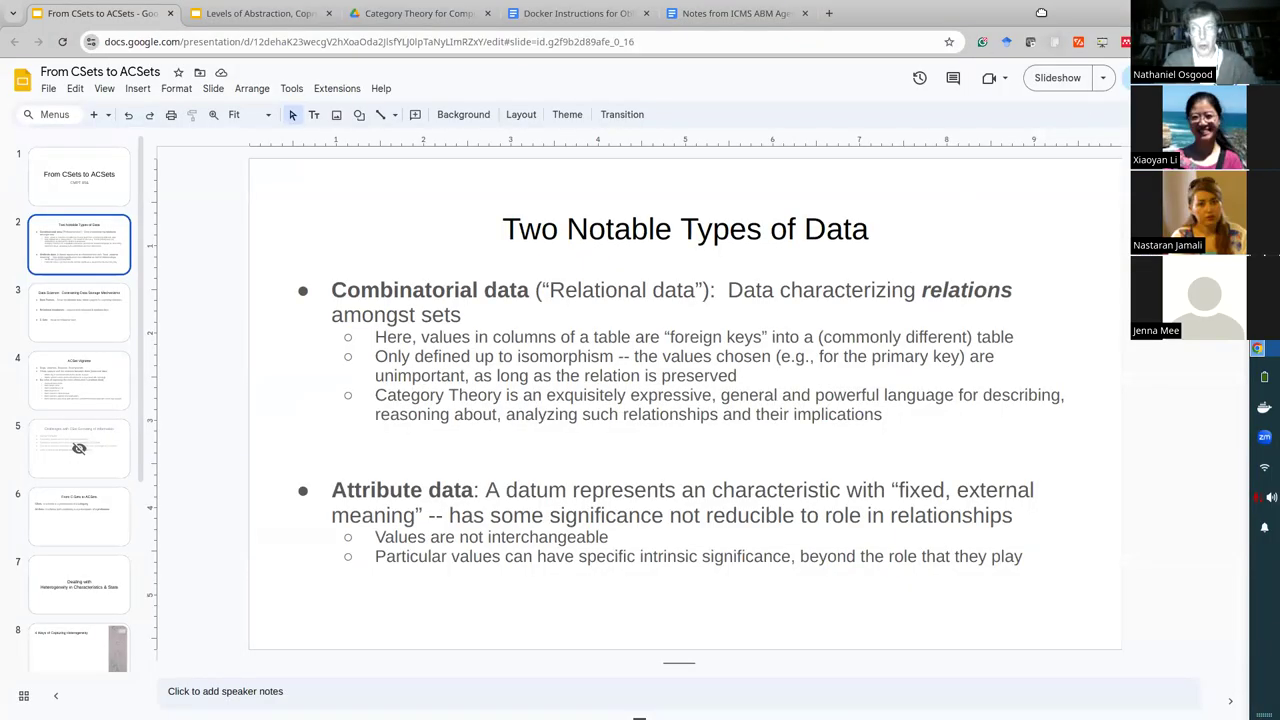
{"action": "left_click_drag", "start_coordinate": [1041, 13], "coordinate": [1043, 93]}
{"action": "left_click", "coordinate": [543, 93]}
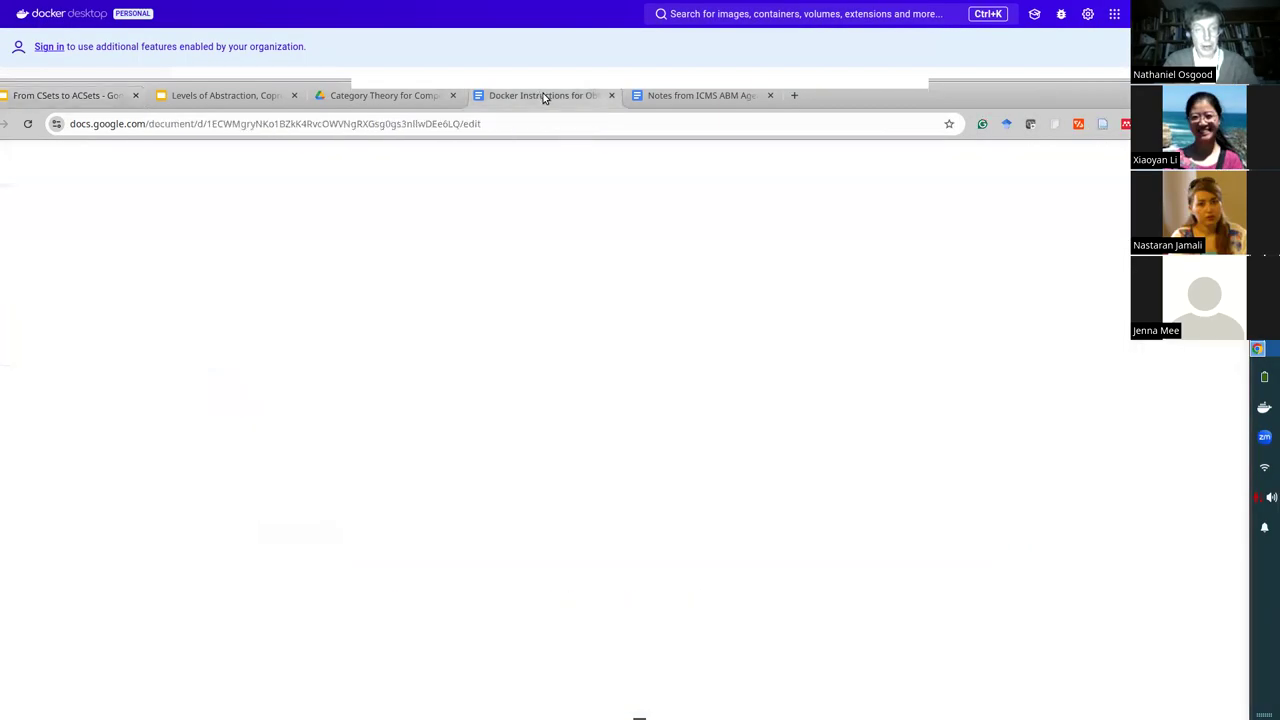
{"action": "left_click_drag", "start_coordinate": [842, 95], "coordinate": [895, 12]}
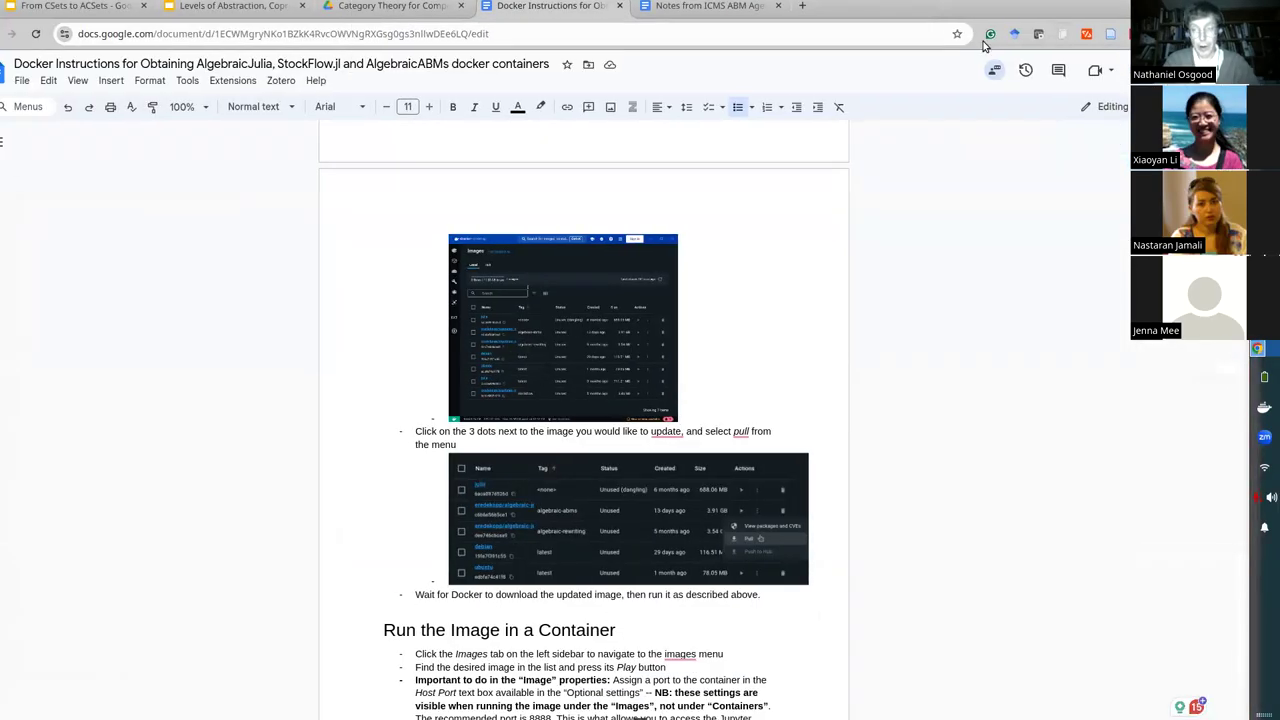
Read through the instructions on pulling an updated image and running the image in a container.
{"action": "scroll", "coordinate": [876, 320], "scroll_direction": "up", "scroll_amount": 3}
{"action": "scroll", "coordinate": [836, 398], "scroll_direction": "down", "scroll_amount": 3}
{"action": "key", "text": "Down"}
{"action": "key", "text": "Down"}
{"action": "key", "text": "Down"}
{"action": "key", "text": "Down"}
{"action": "key", "text": "Down"}
{"action": "key", "text": "Down"}
{"action": "key", "text": "Down"}
{"action": "key", "text": "Down"}
{"action": "key", "text": "Down"}
{"action": "key", "text": "Down"}
{"action": "key", "text": "Down"}
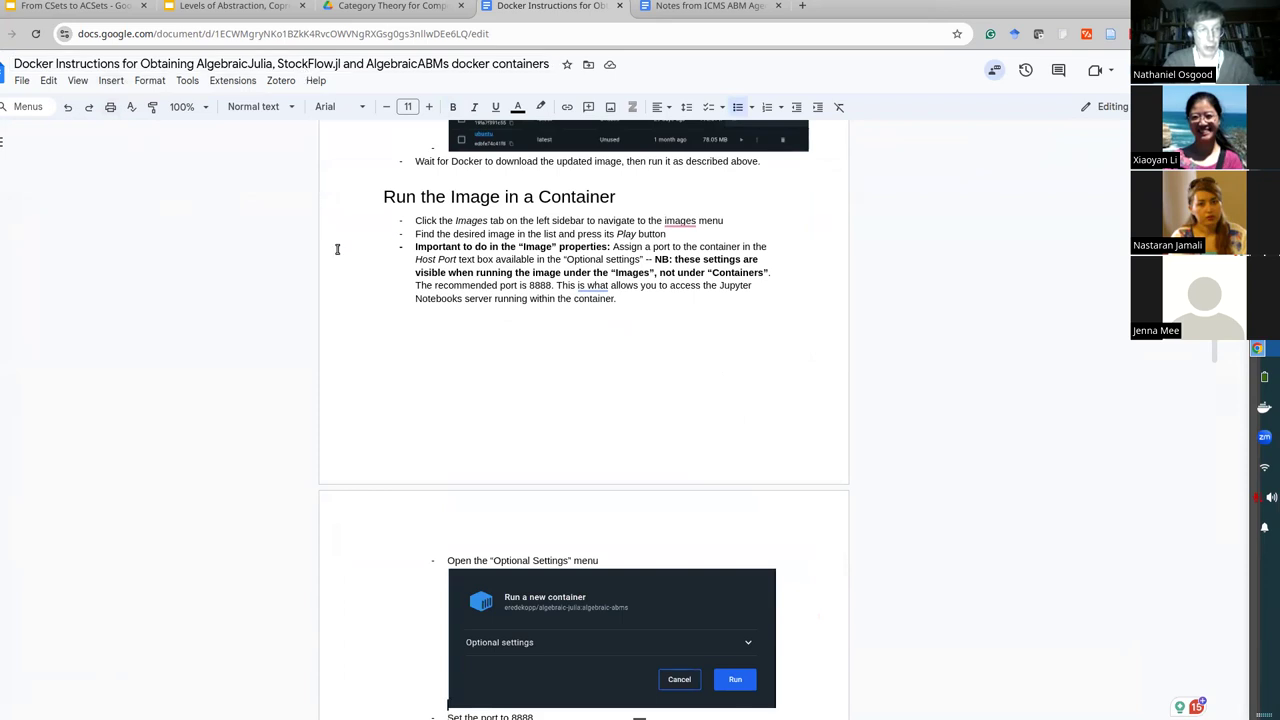
{"action": "key", "text": "Up"}
{"action": "key", "text": "Up"}
{"action": "key", "text": "Up"}
{"action": "key", "text": "Up"}
{"action": "key", "text": "Up"}
{"action": "key", "text": "Up"}
{"action": "key", "text": "Up"}
{"action": "key", "text": "Up"}
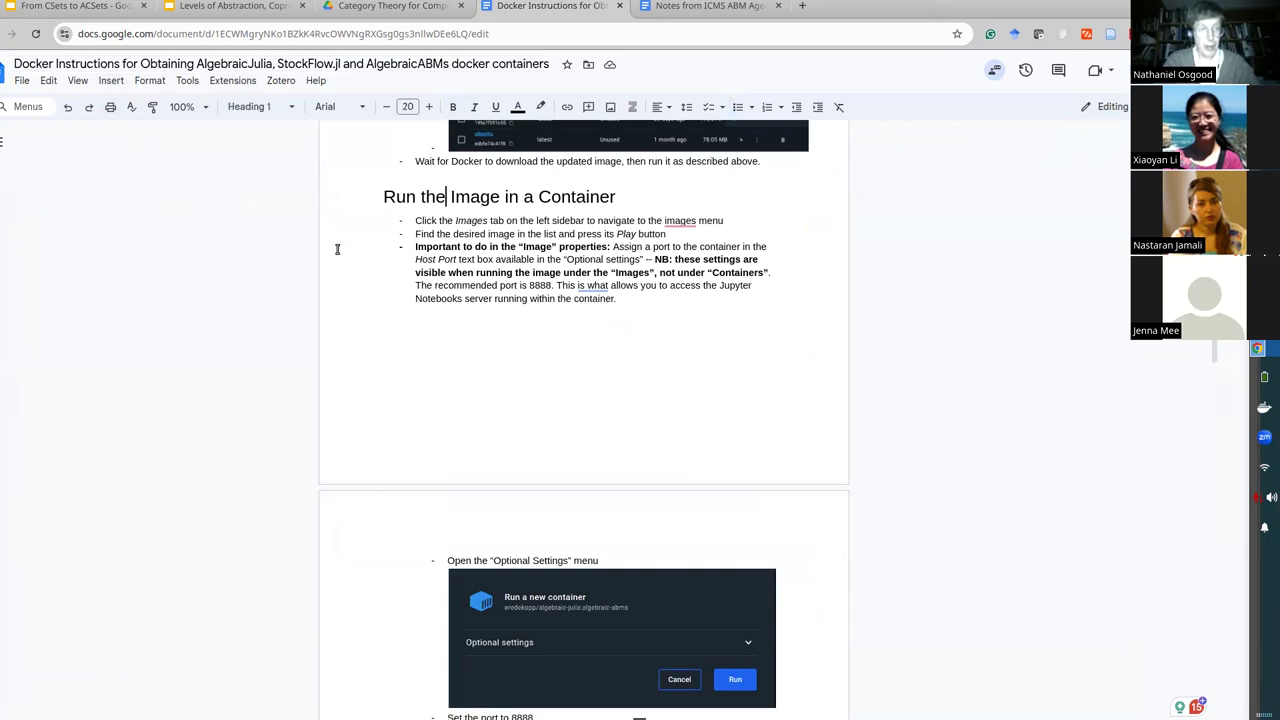
{"action": "key", "text": "Up"}
{"action": "key", "text": "Up"}
{"action": "key", "text": "Up"}
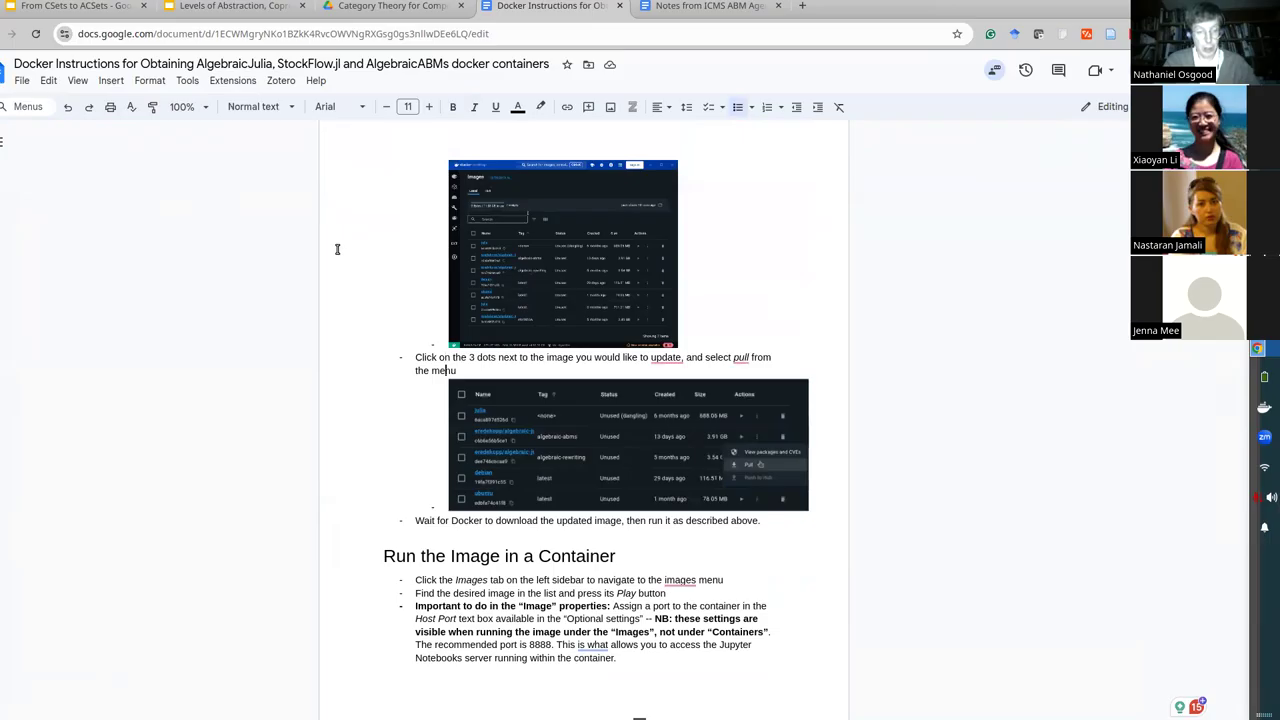
{"action": "key", "text": "Down"}
{"action": "key", "text": "Down"}
{"action": "key", "text": "Down"}
{"action": "key", "text": "Down"}
{"action": "key", "text": "Down"}
{"action": "key", "text": "Down"}
{"action": "key", "text": "Down"}
{"action": "key", "text": "Down"}
{"action": "key", "text": "Down"}
{"action": "key", "text": "Down"}
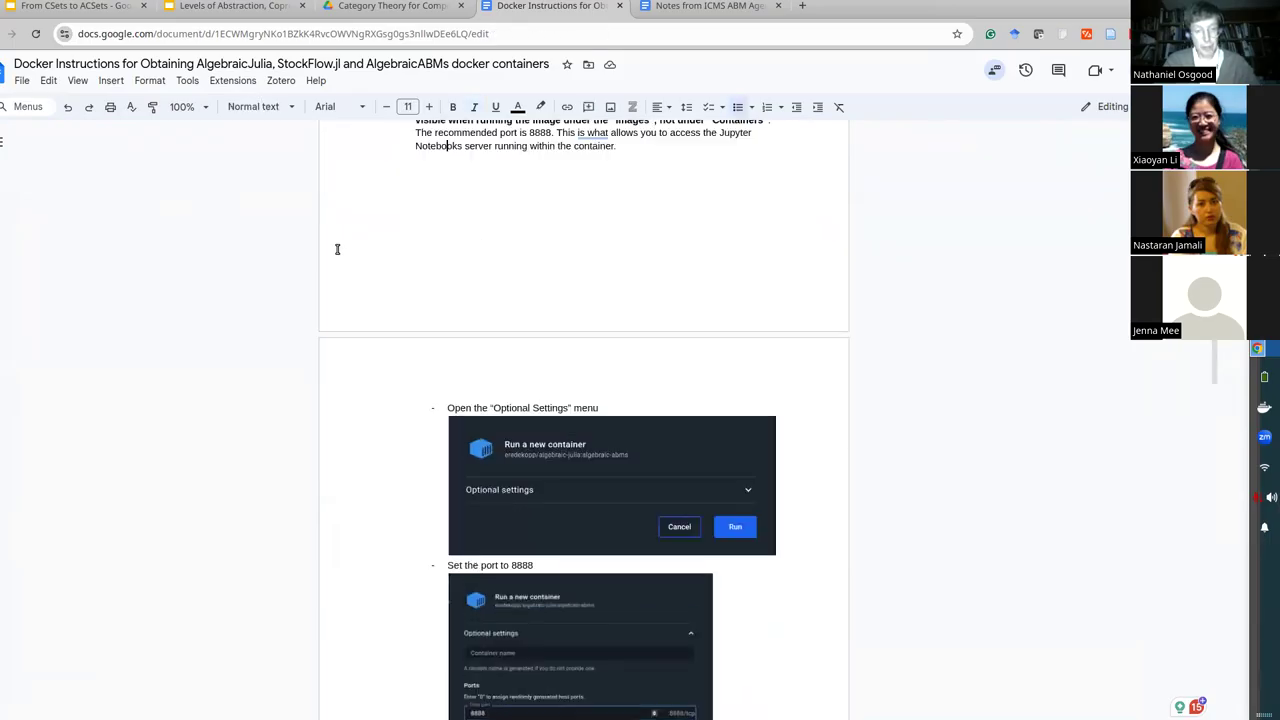
{"action": "scroll", "coordinate": [337, 249], "scroll_direction": "up", "scroll_amount": 1}
Compare the instructions on optional settings, host port and notebook server access with the image list in Docker Desktop.
{"action": "key", "text": "alt+Tab"}
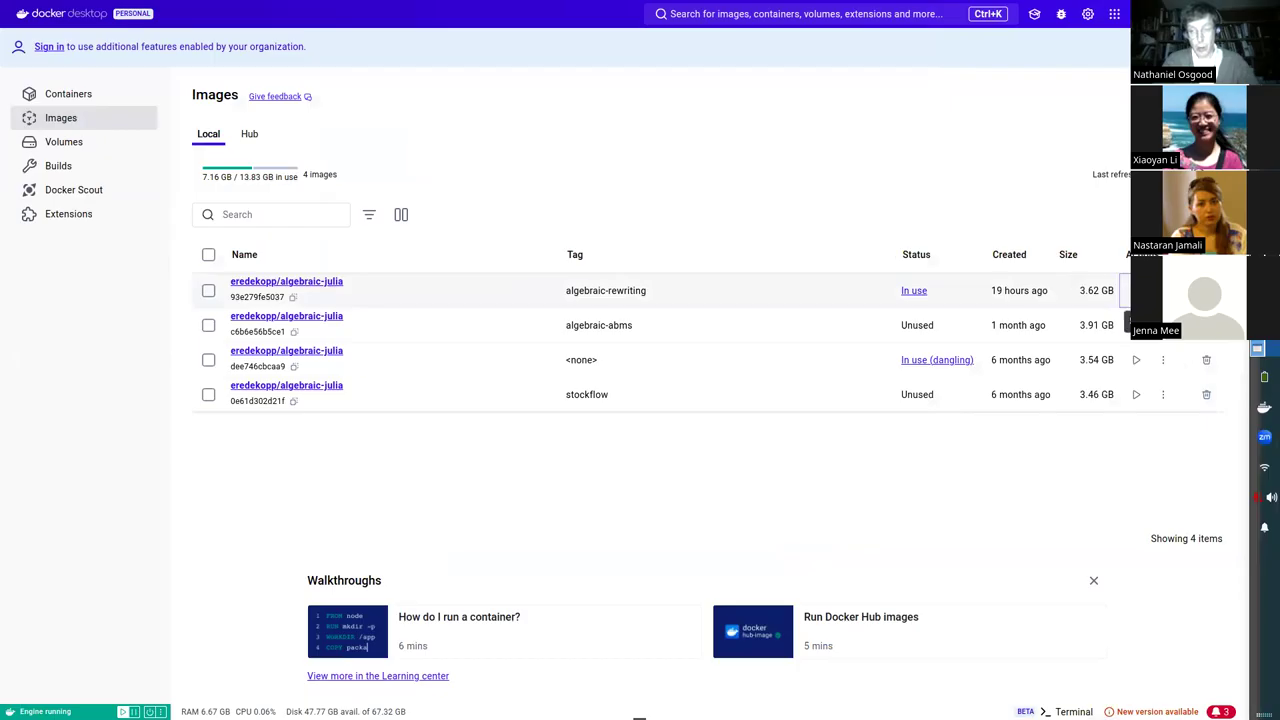
{"action": "key", "text": "alt+Tab"}
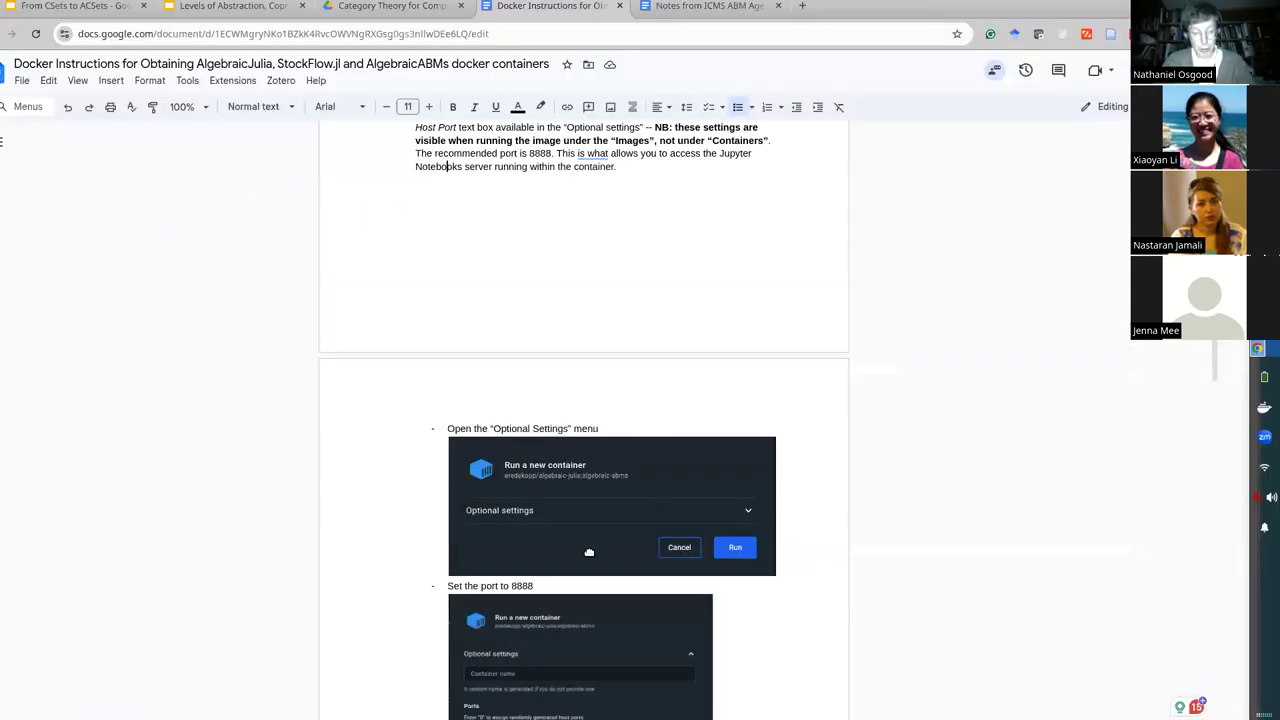
{"action": "scroll", "coordinate": [590, 552], "scroll_direction": "down", "scroll_amount": 8}
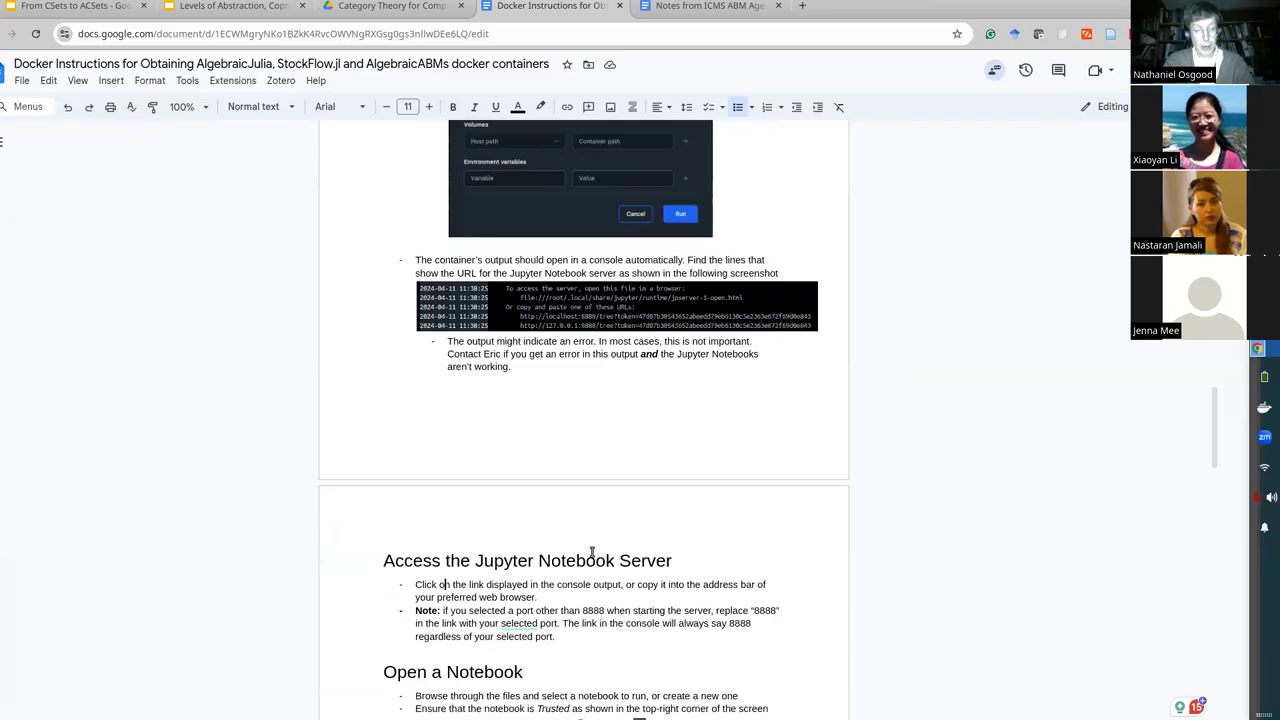
{"action": "scroll", "coordinate": [592, 552], "scroll_direction": "up", "scroll_amount": 7}
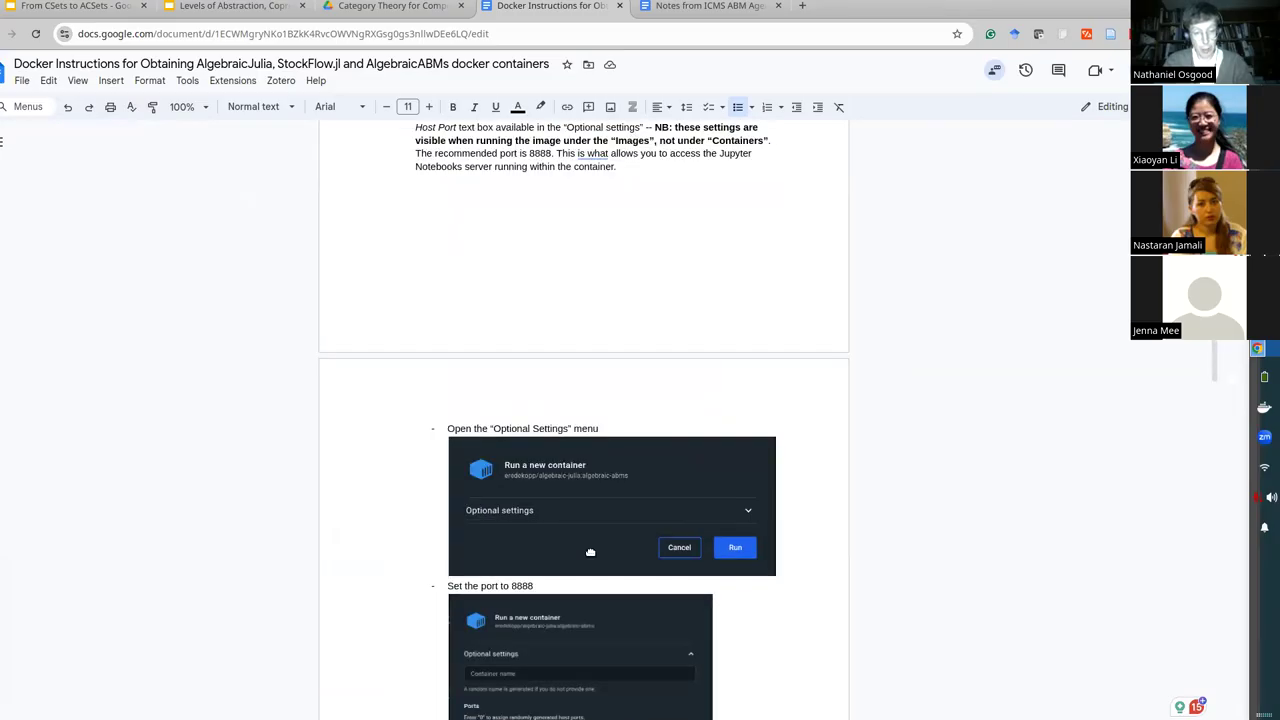
{"action": "scroll", "coordinate": [590, 552], "scroll_direction": "up", "scroll_amount": 5}
{"action": "scroll", "coordinate": [590, 552], "scroll_direction": "down", "scroll_amount": 5}
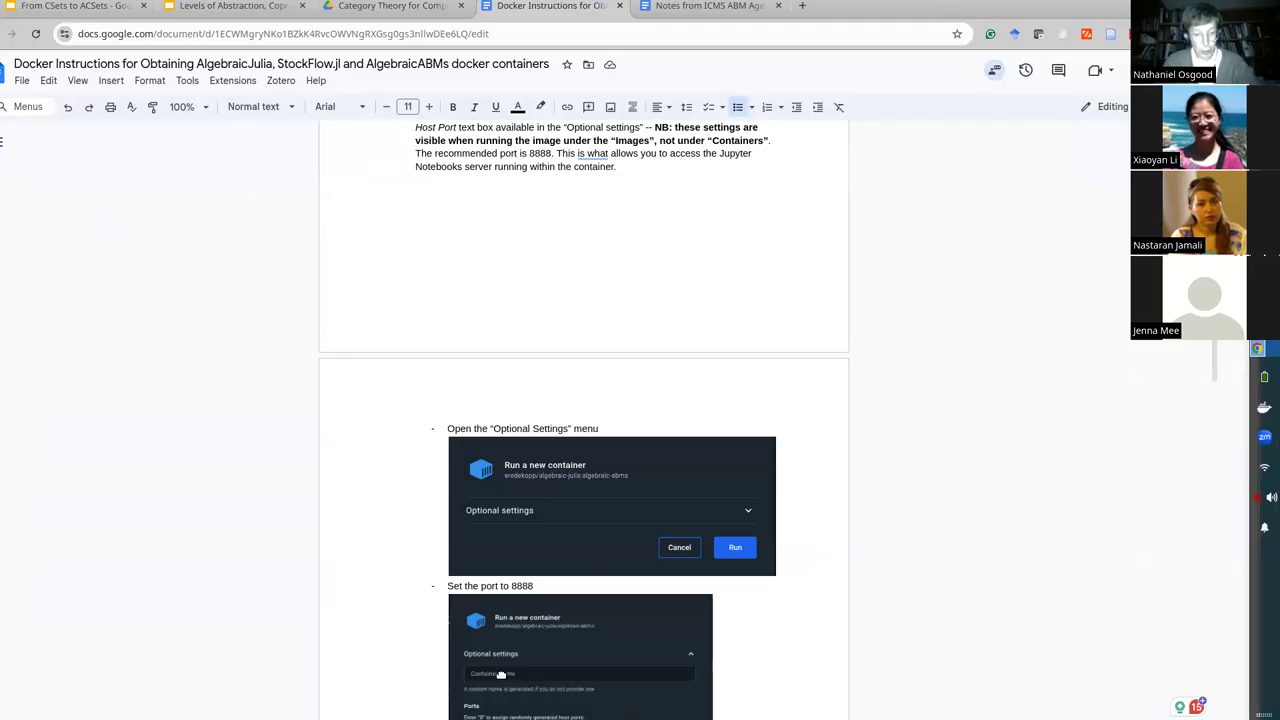
{"action": "scroll", "coordinate": [780, 662], "scroll_direction": "down", "scroll_amount": 2}
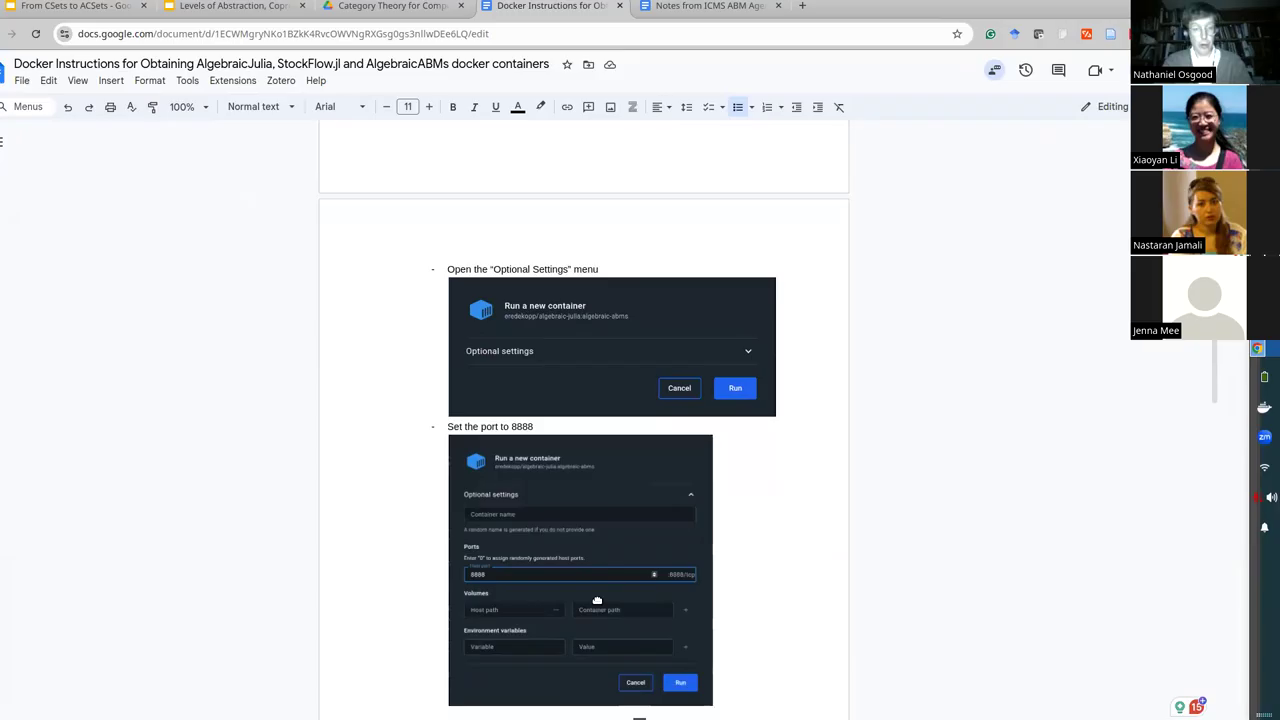
{"action": "key", "text": "alt+Tab"}
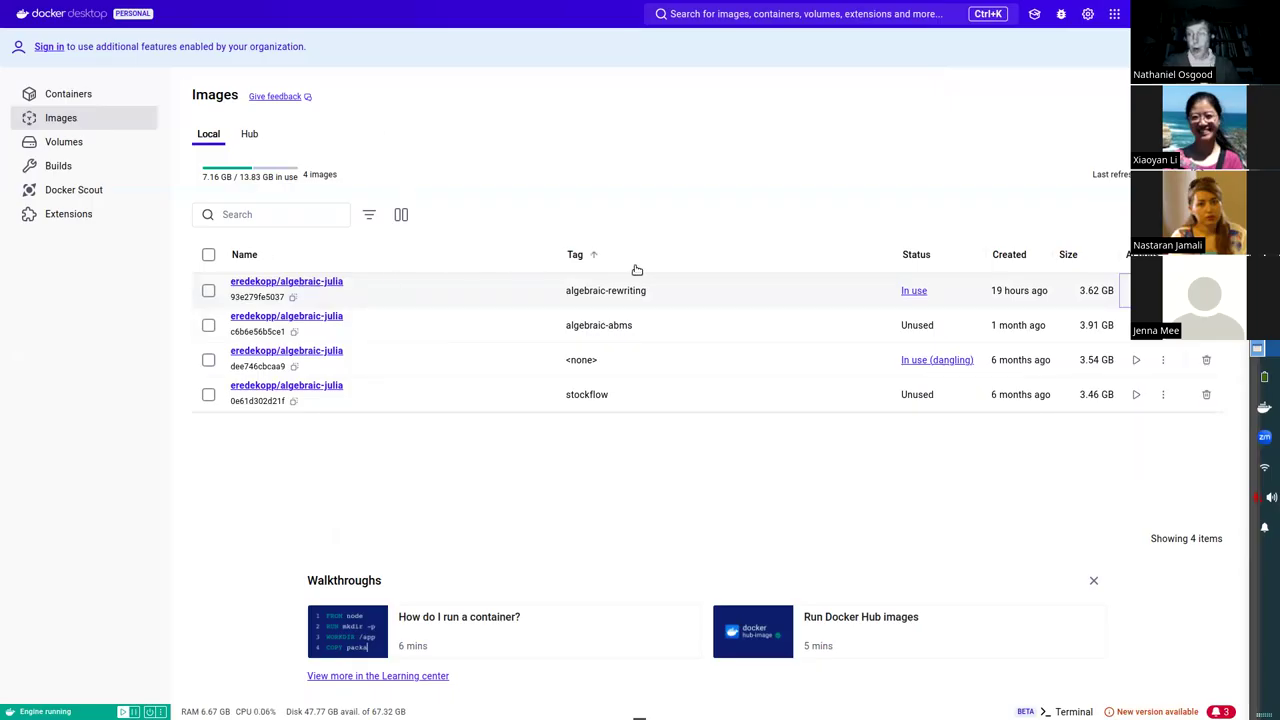
Switch from Docker Desktop to the Chrome window holding the Jupyter notebook 5_AgentLikeSchemaHomomorphisms_V2 (1).
{"action": "key", "text": "alt+Tab"}
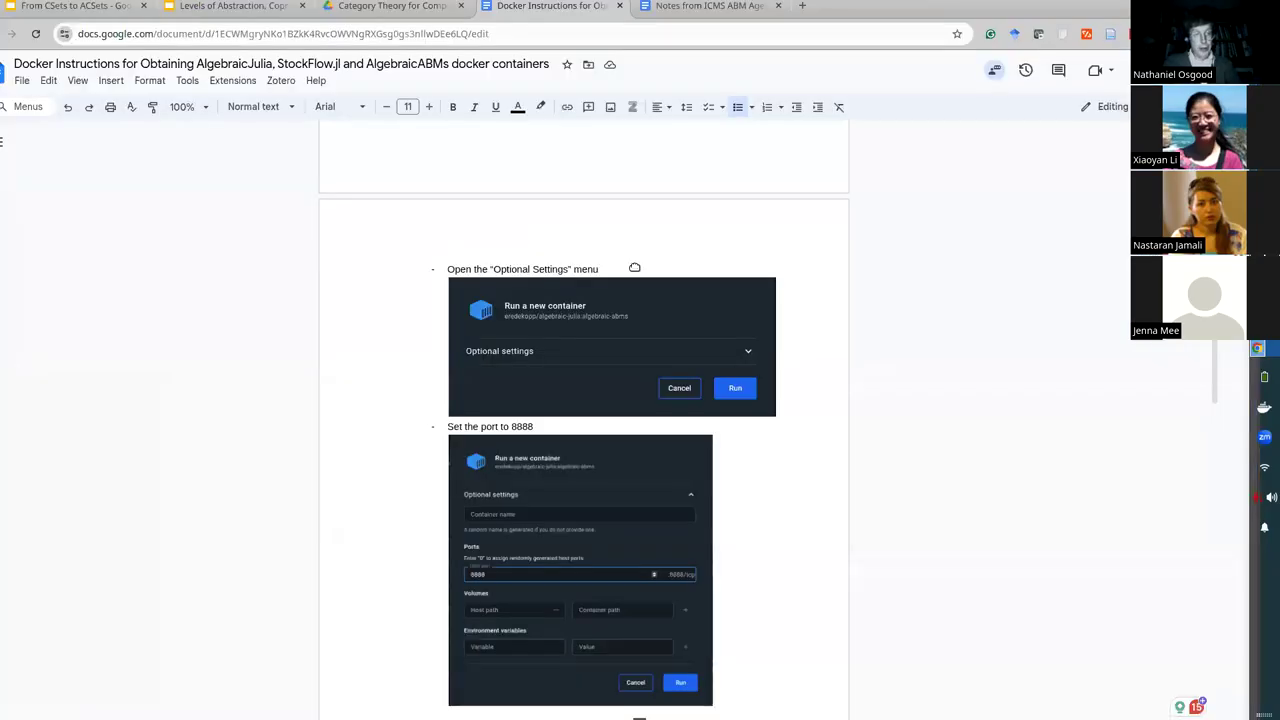
{"action": "key", "text": "alt+Tab"}
{"action": "key", "text": "alt+Tab"}
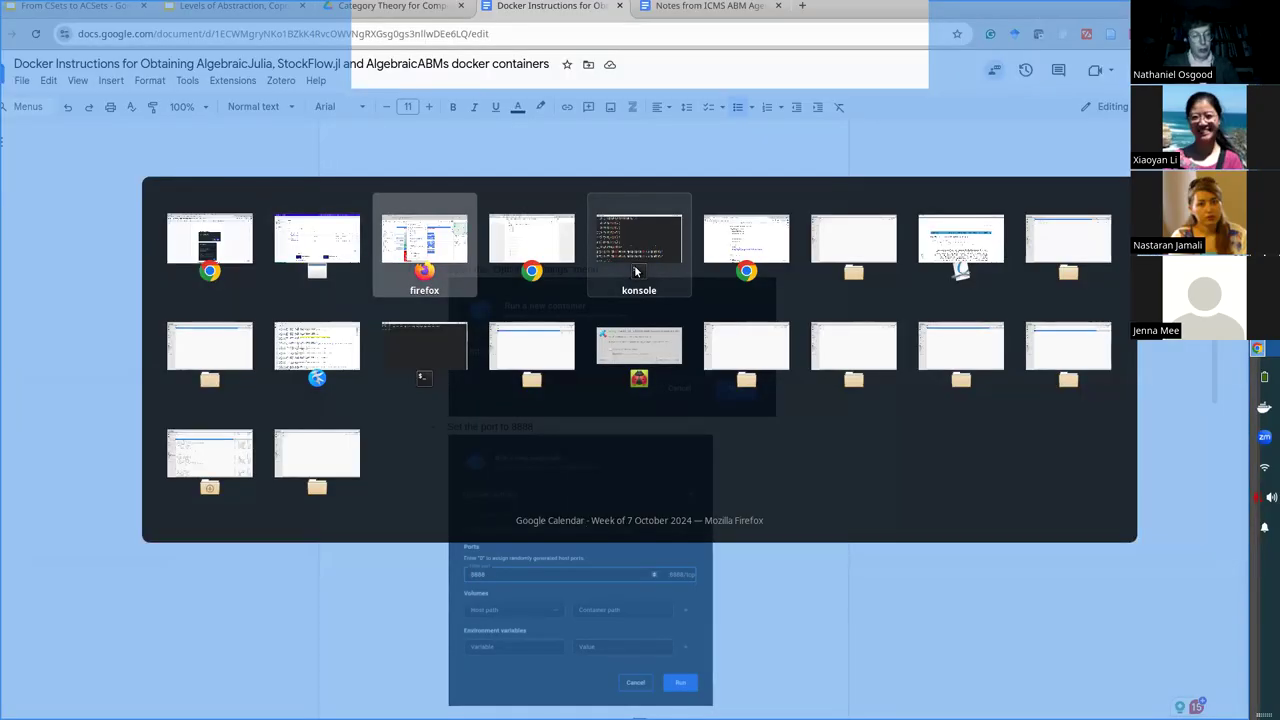
{"action": "key", "text": "alt+Tab"}
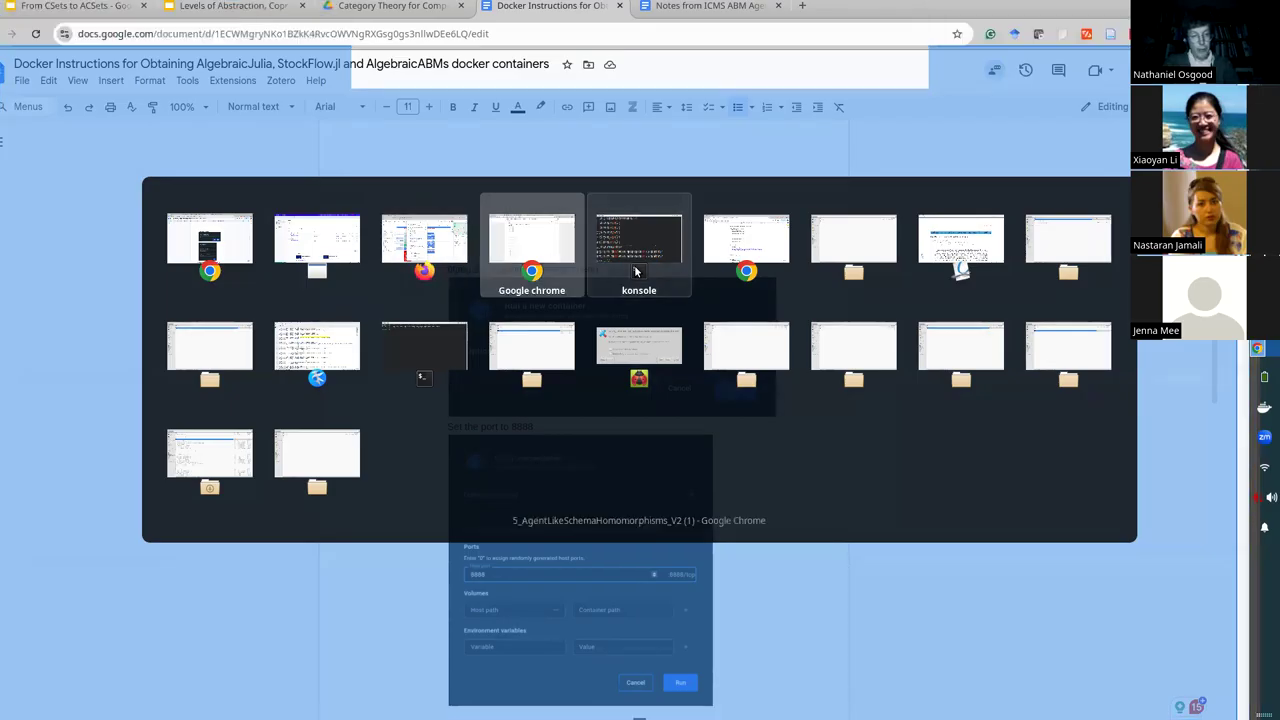
{"action": "key", "text": "alt+shift+Tab"}
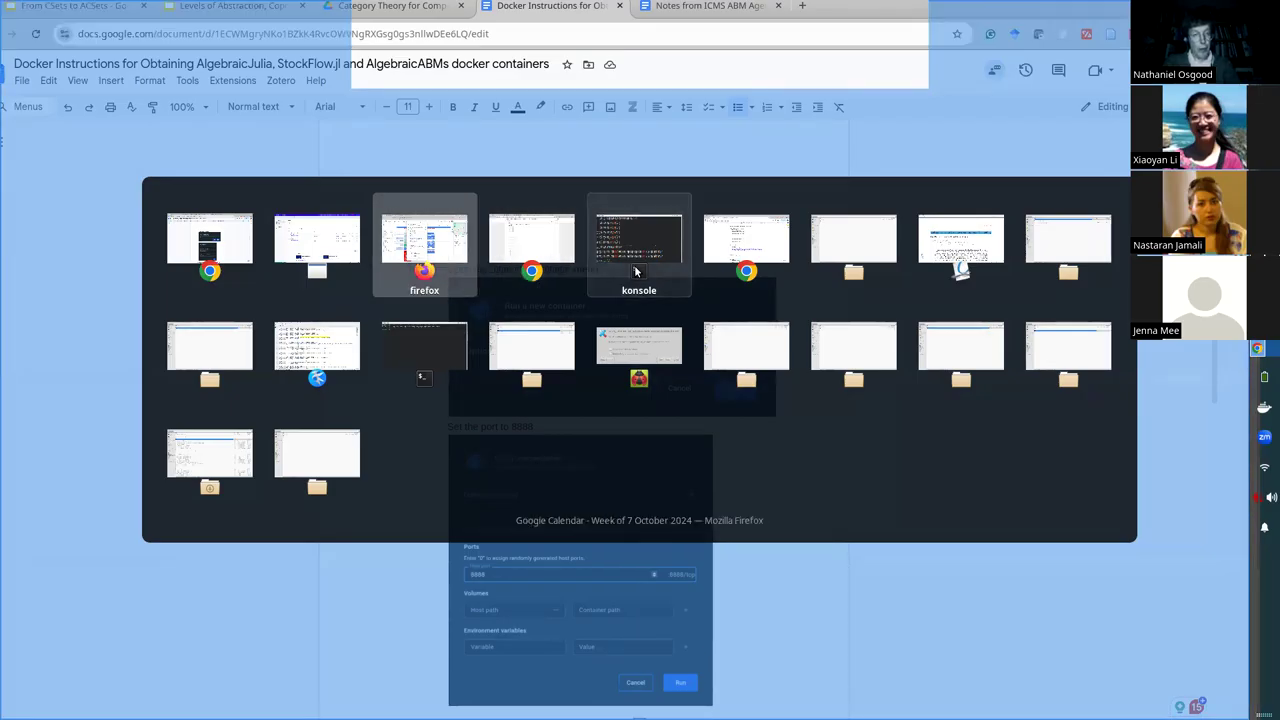
{"action": "key", "text": "alt+Tab"}
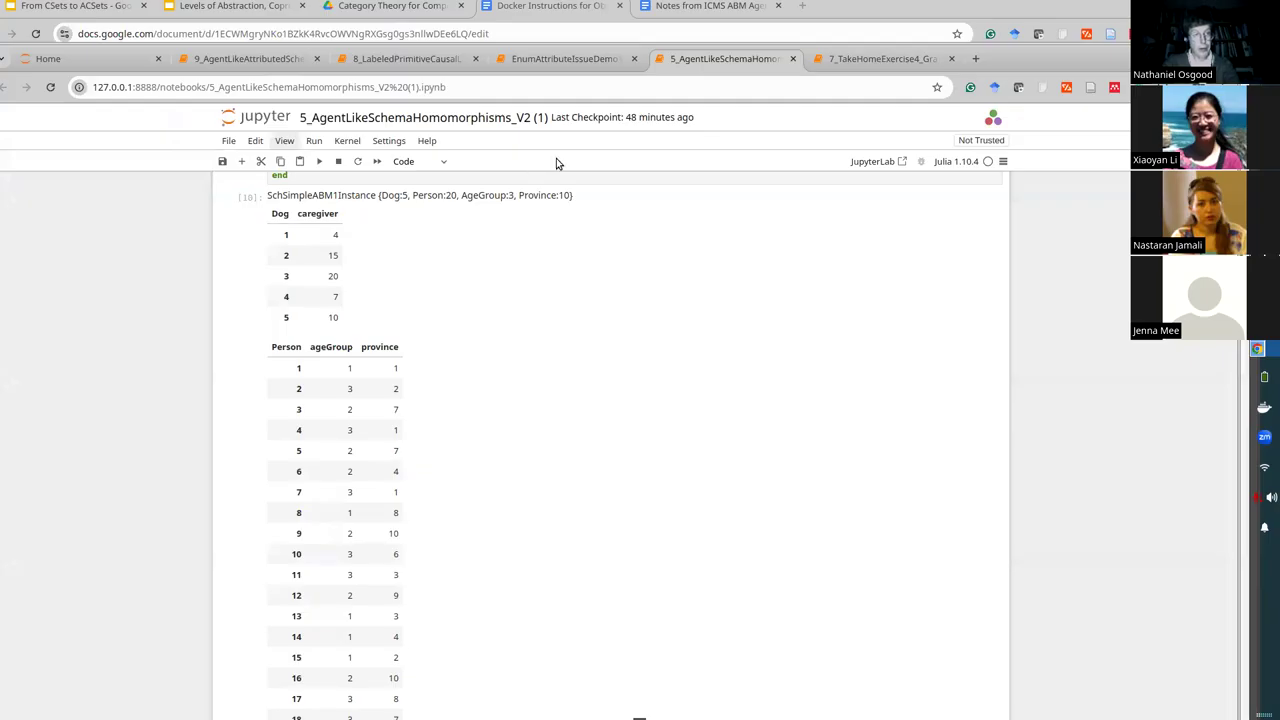
Bring up the 8_LabeledPrimitiveCausalLoop_V1 (2) notebook, reposition its browser window to show more of it, and select the "using Catlab" cell.
{"action": "left_click", "coordinate": [405, 64]}
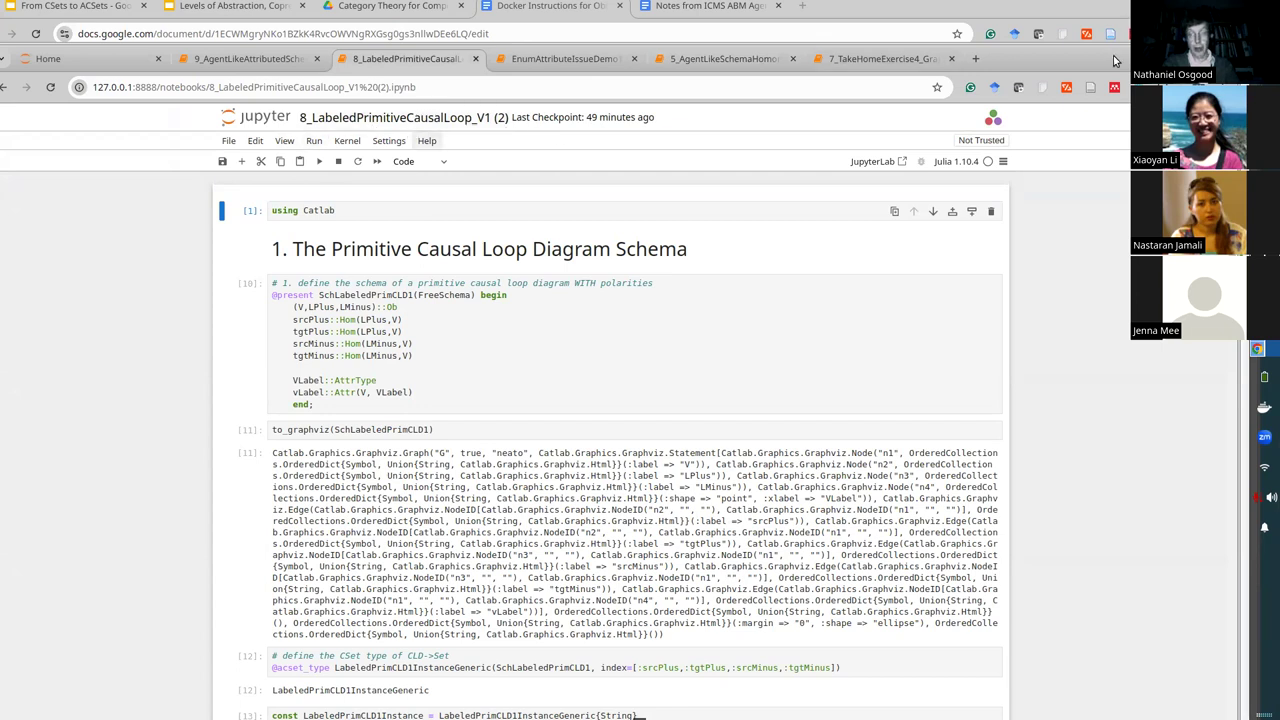
{"action": "left_click_drag", "start_coordinate": [1024, 66], "coordinate": [1068, 16]}
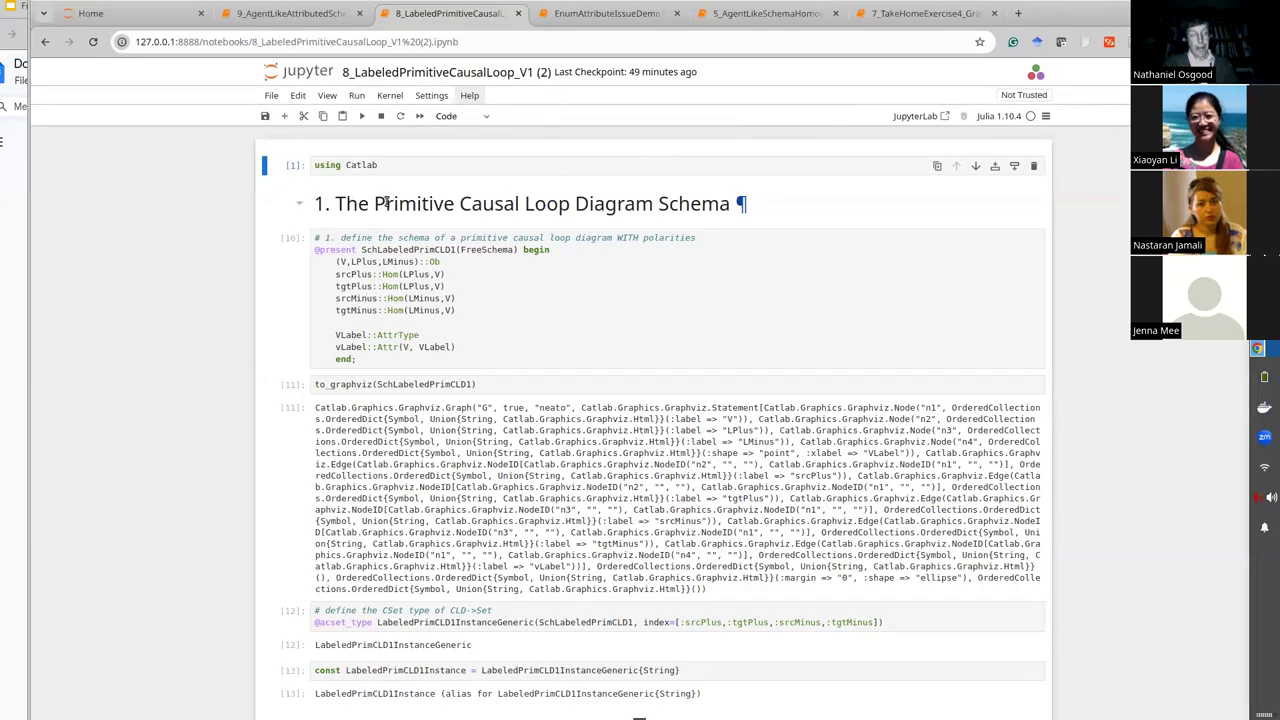
{"action": "left_click", "coordinate": [375, 167]}
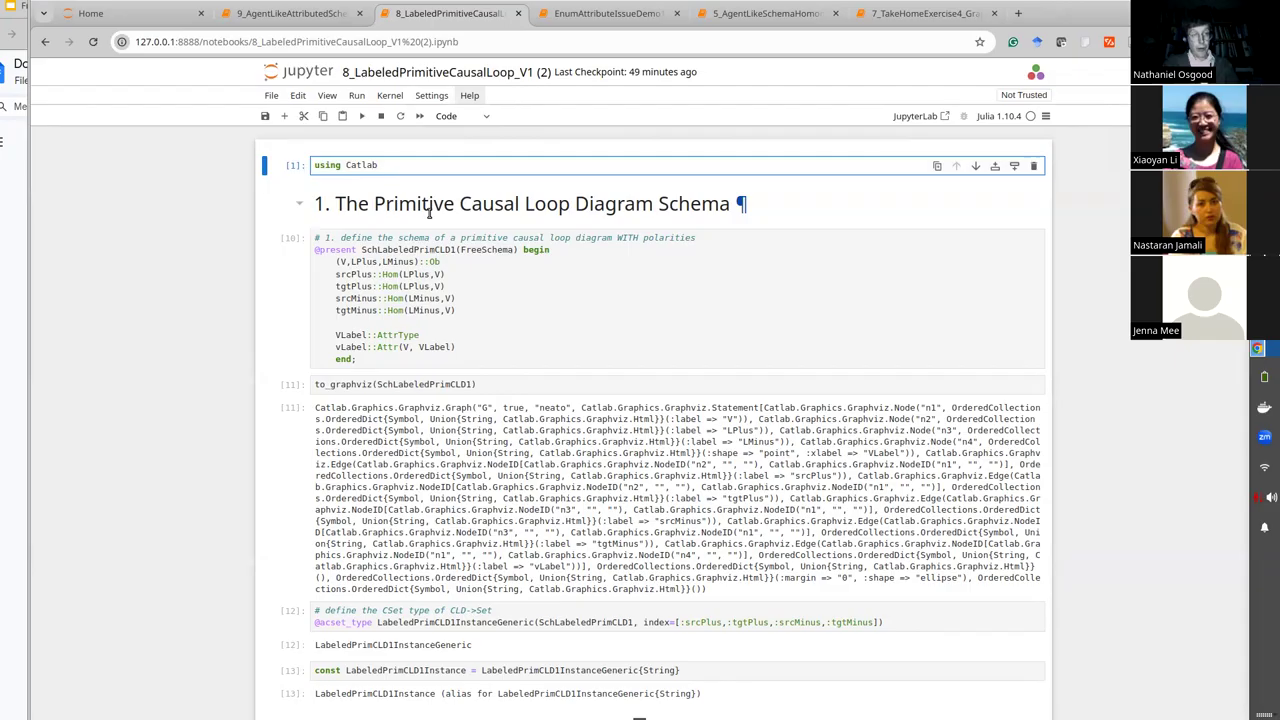